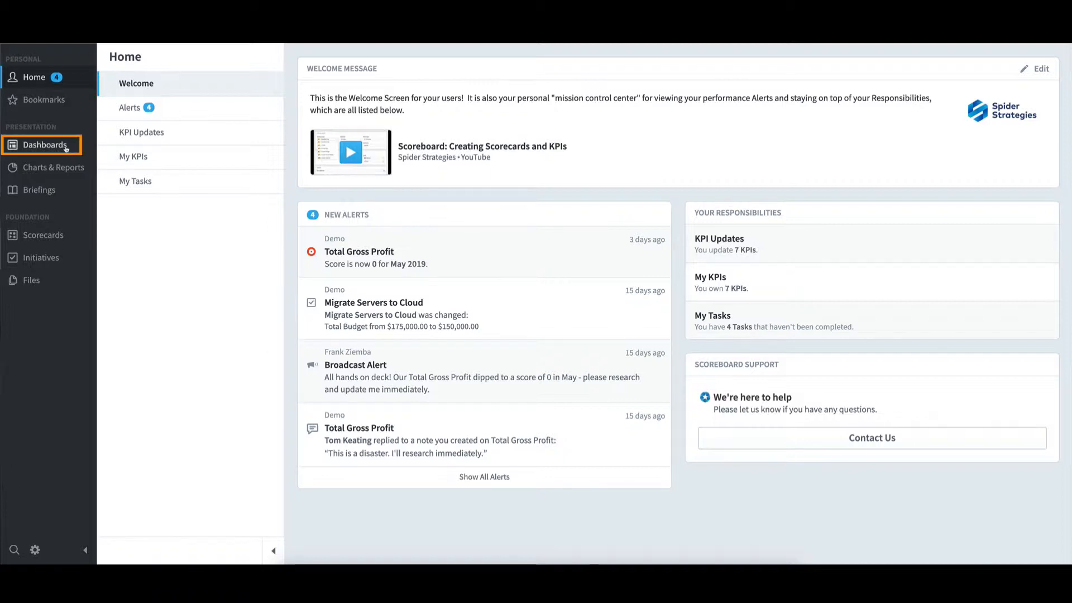
Step: Switch to the Marketing organization's dashboards, then open its initiatives
click(65, 147)
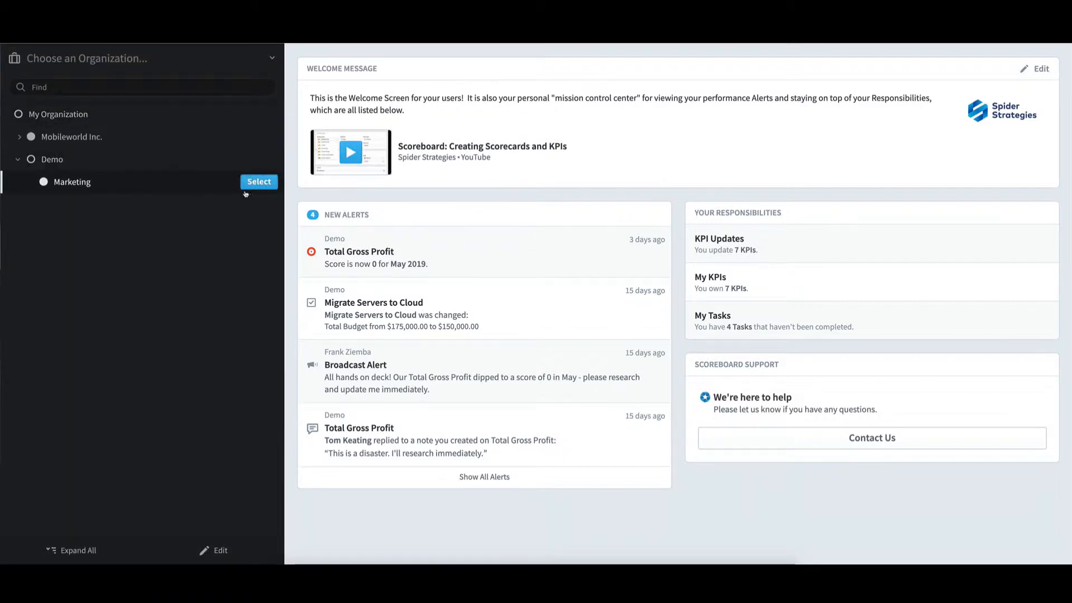
click(272, 184)
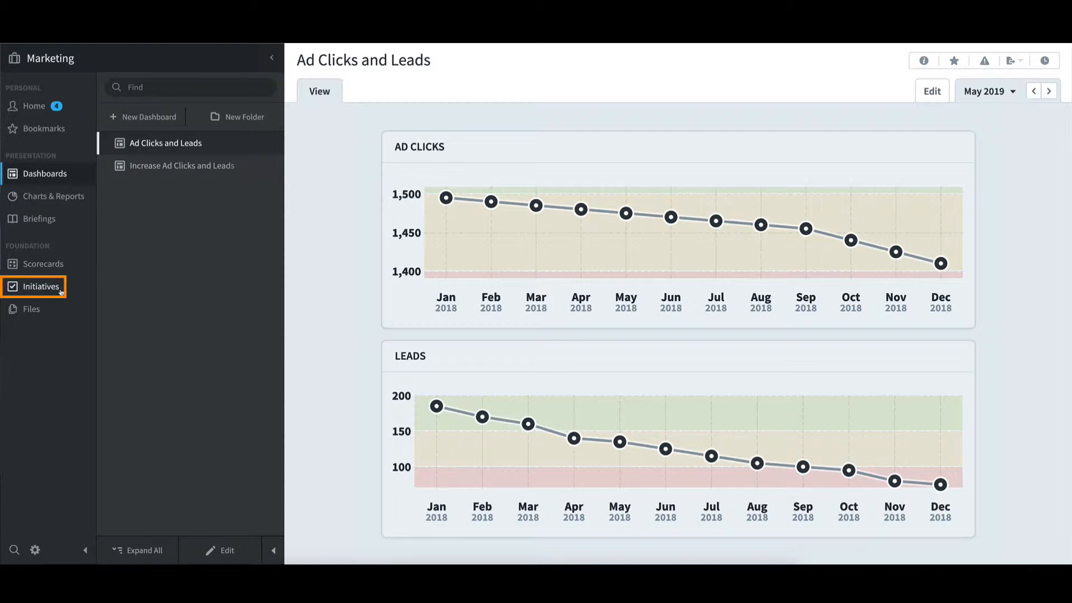
click(41, 286)
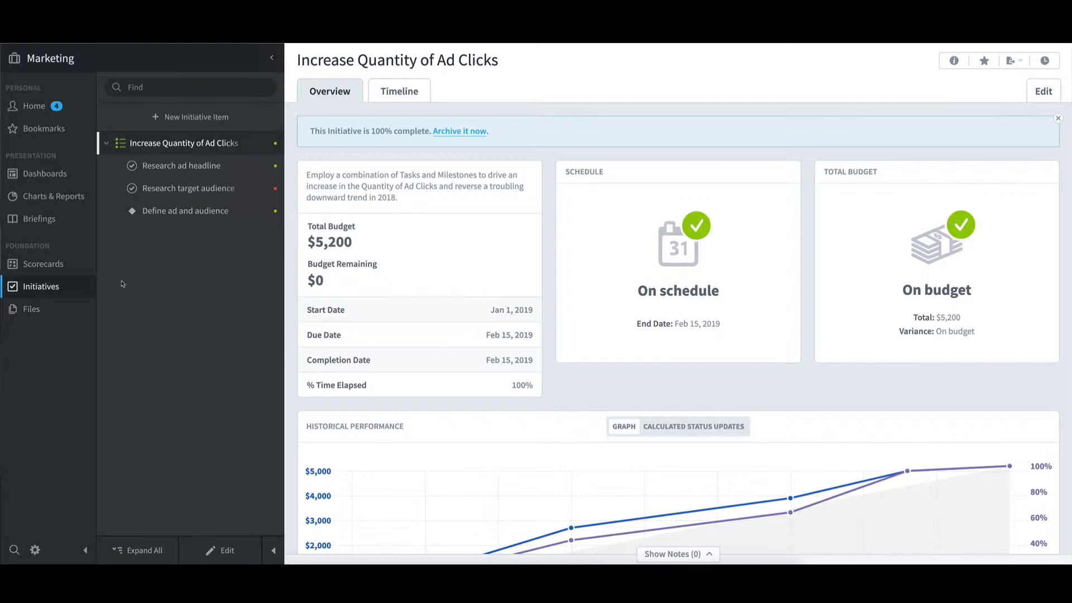
Step: Review the overviews of the Research ad headline and Research target audience tasks and the Define ad and audience milestone
click(218, 166)
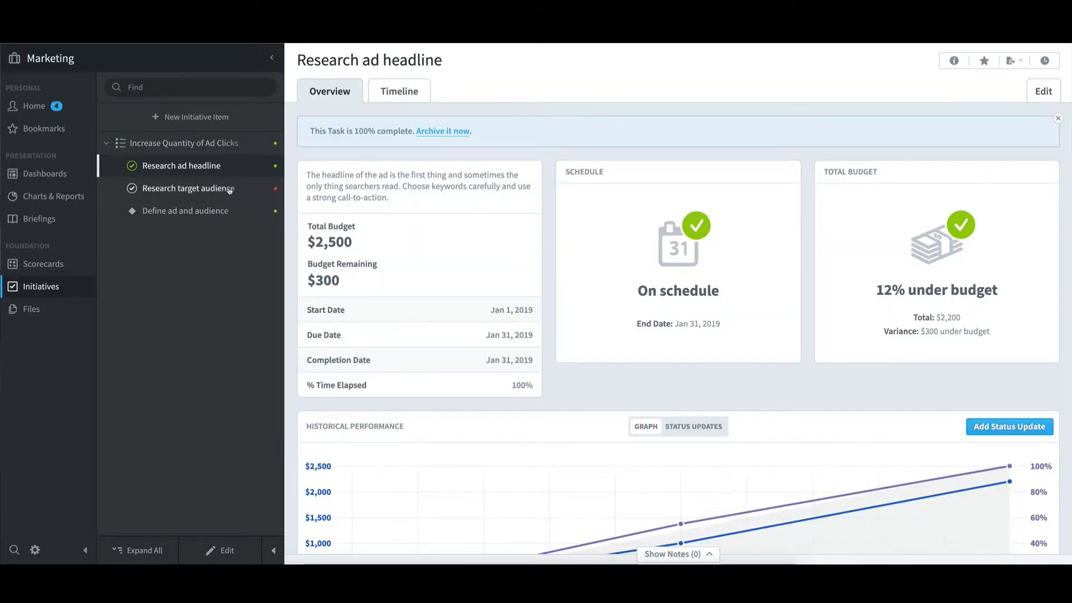
click(229, 191)
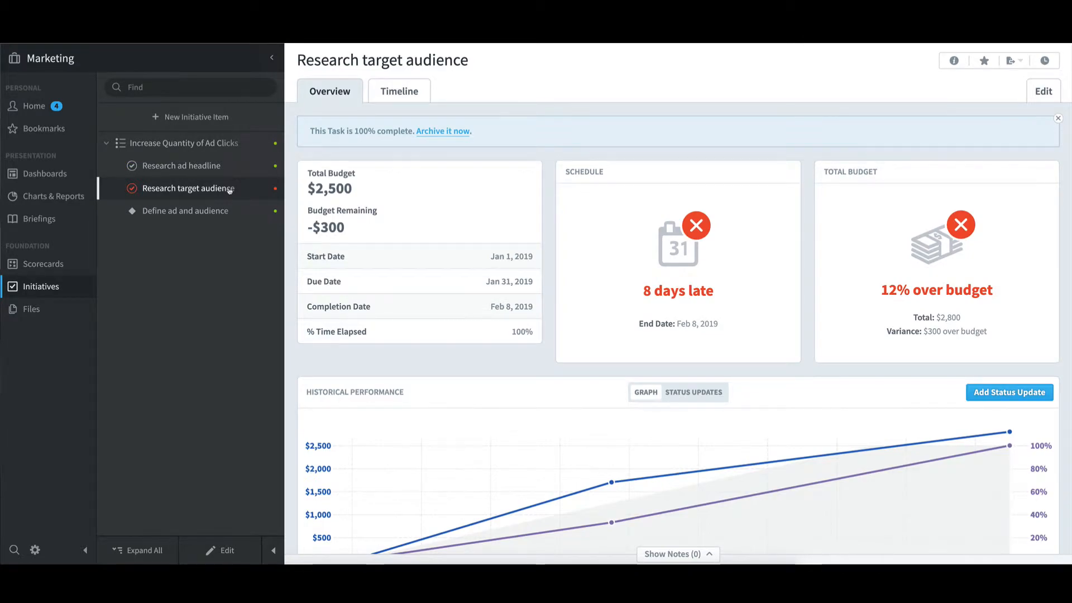
click(218, 211)
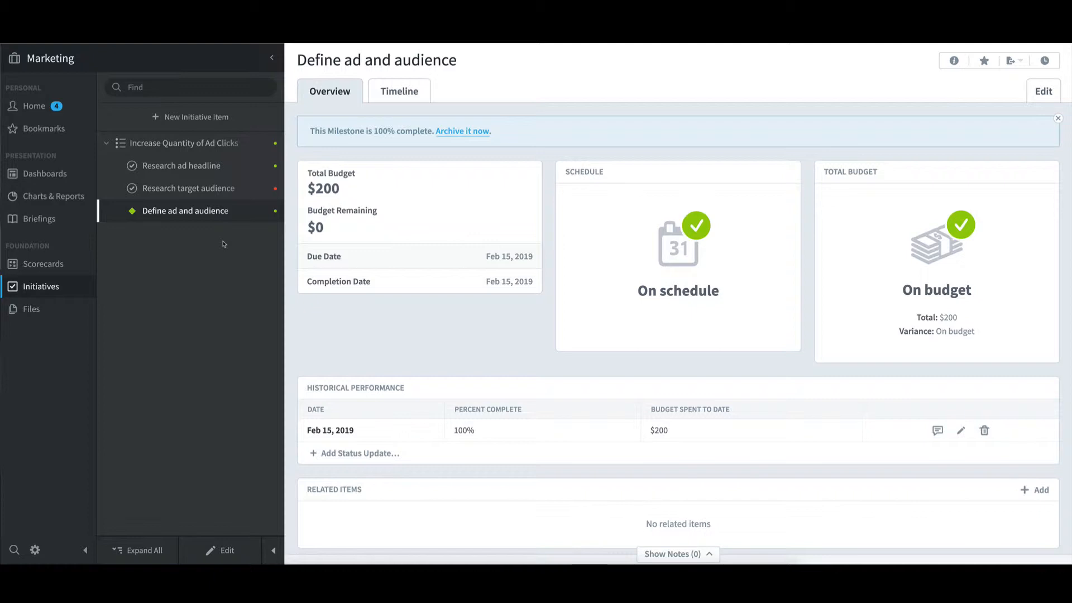
Step: Examine the status updates recorded for Research ad headline, Research target audience and the Define ad and audience milestone
click(207, 170)
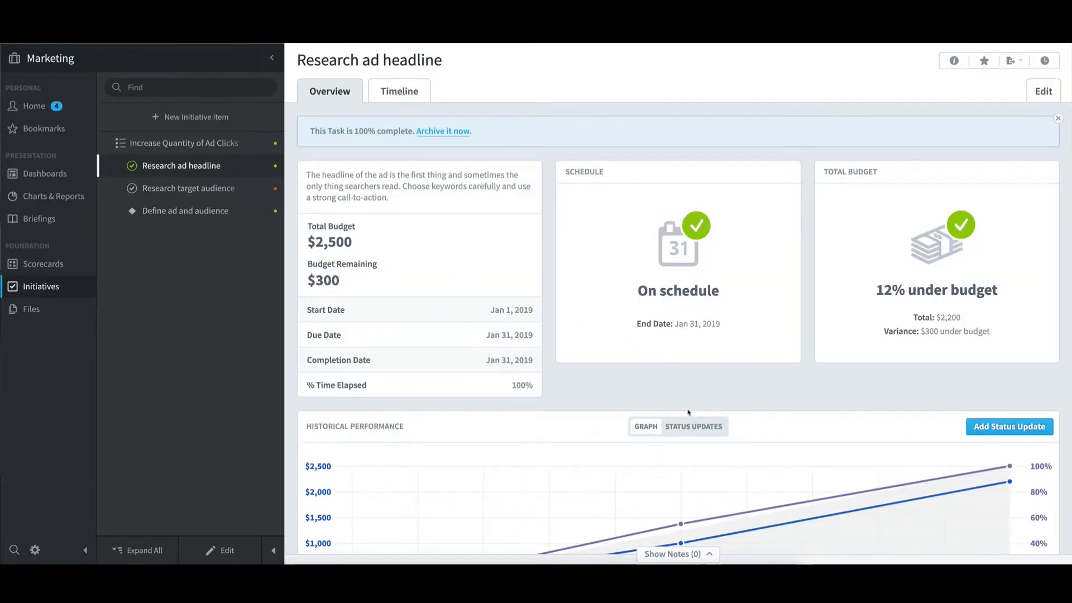
click(695, 429)
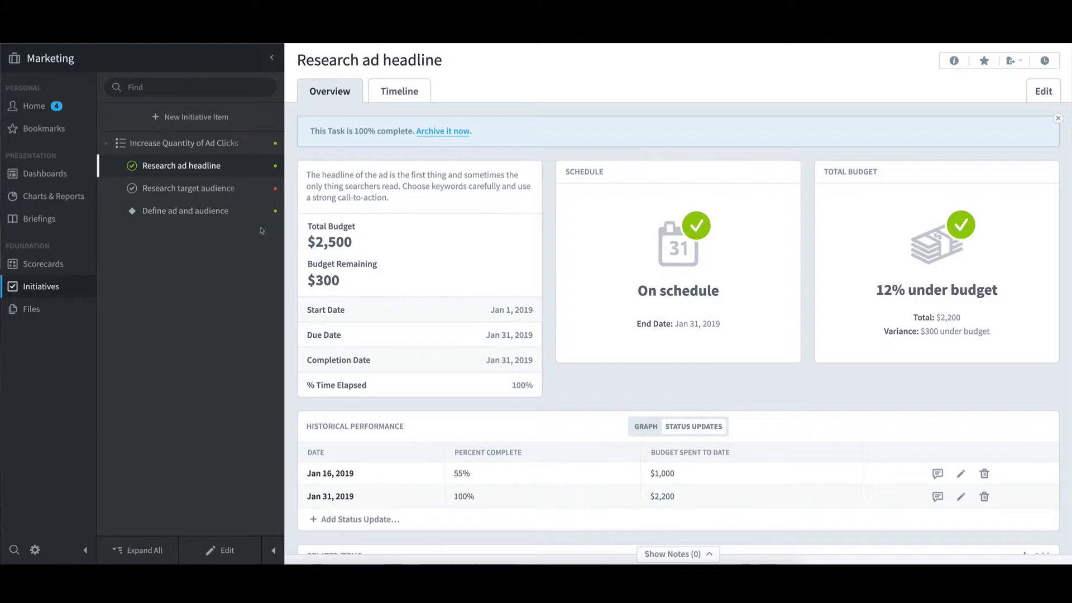
click(227, 191)
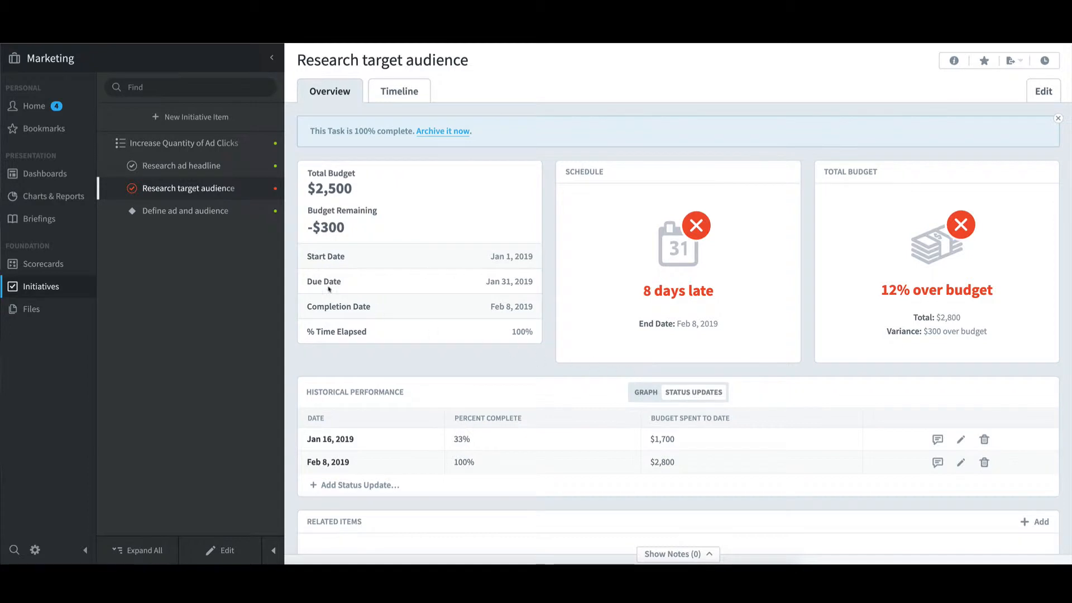
click(219, 215)
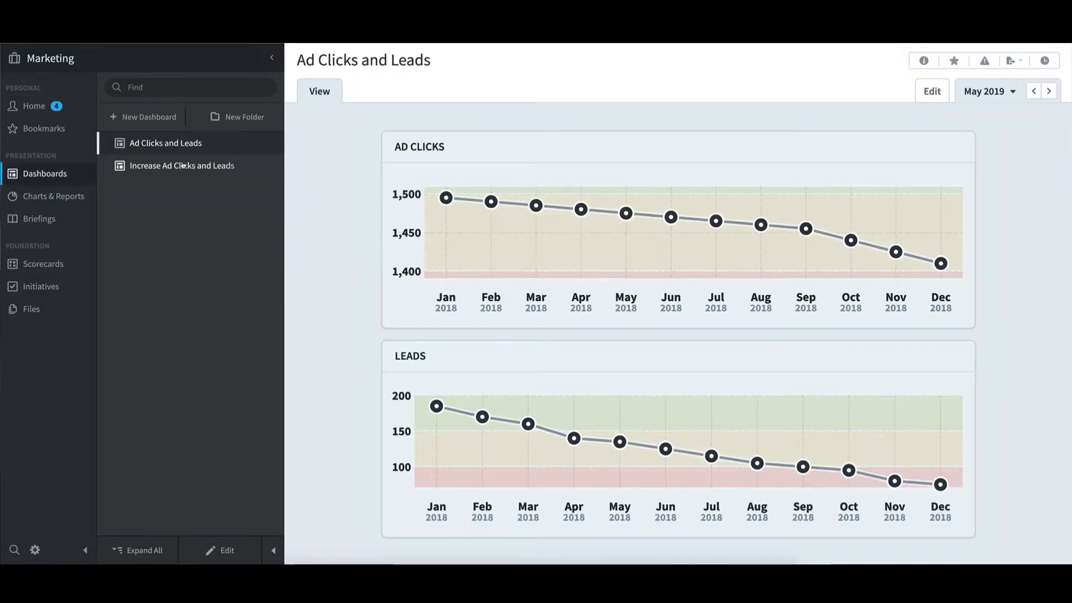
Step: Examine the Increase Ad Clicks and Leads dashboard, including its trend chart and the initiative and task details in the timeline
click(184, 166)
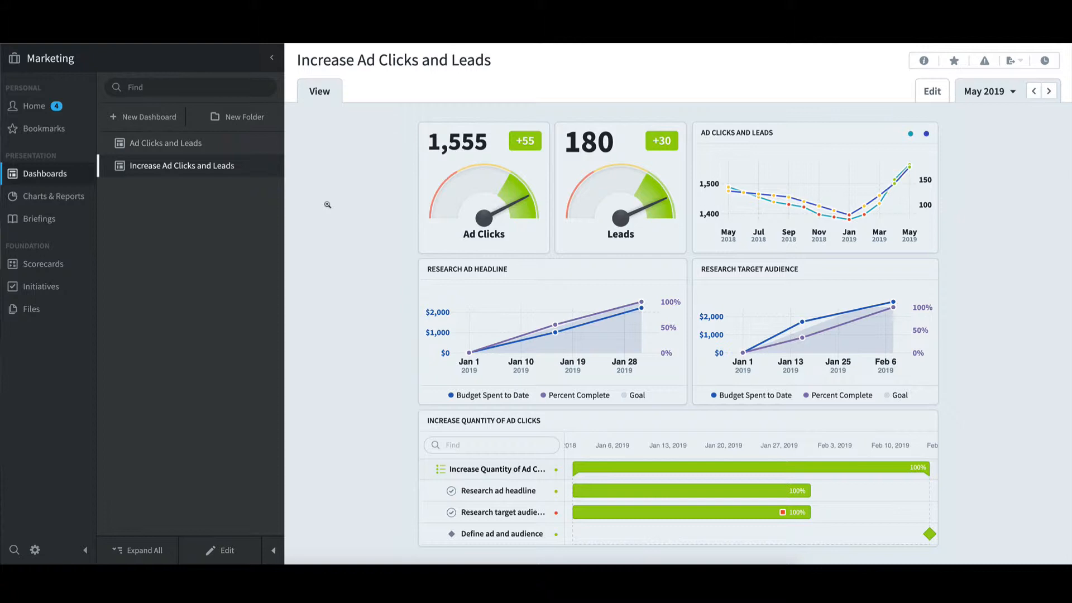
mouse_move(894, 186)
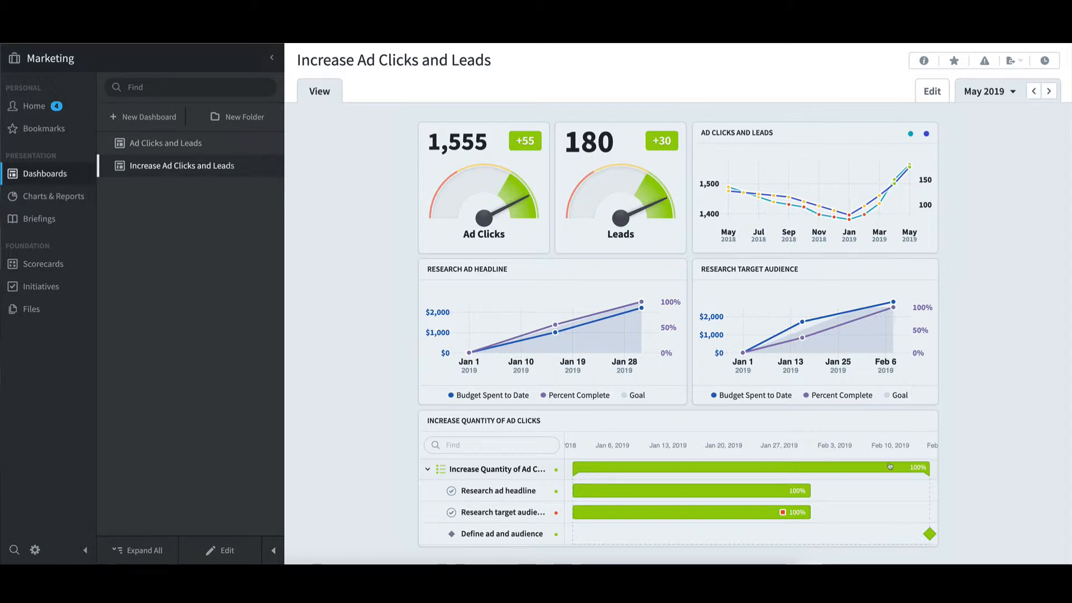
mouse_move(892, 465)
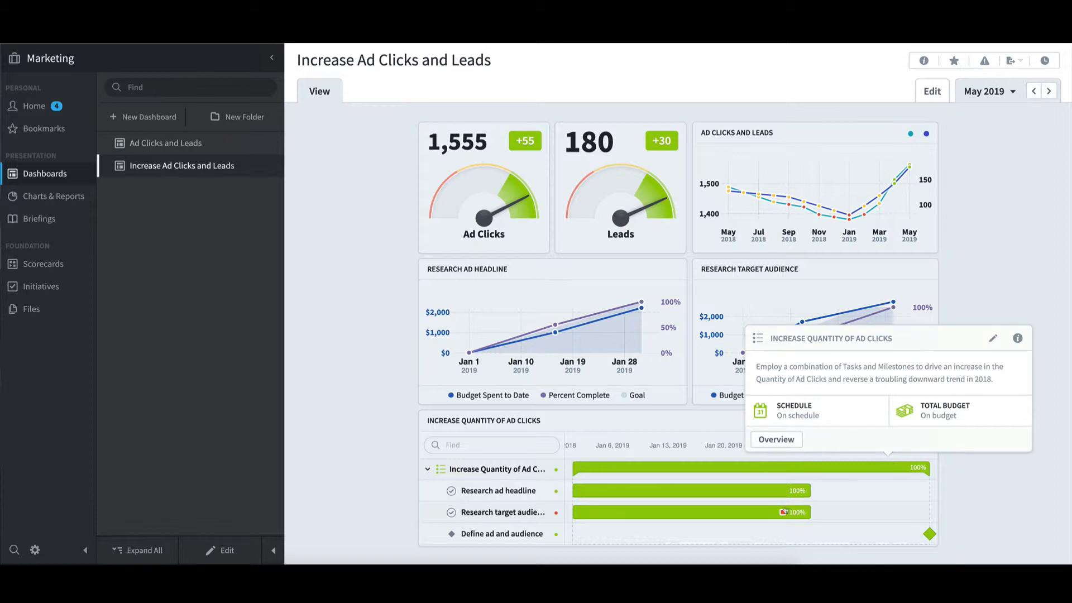
mouse_move(760, 513)
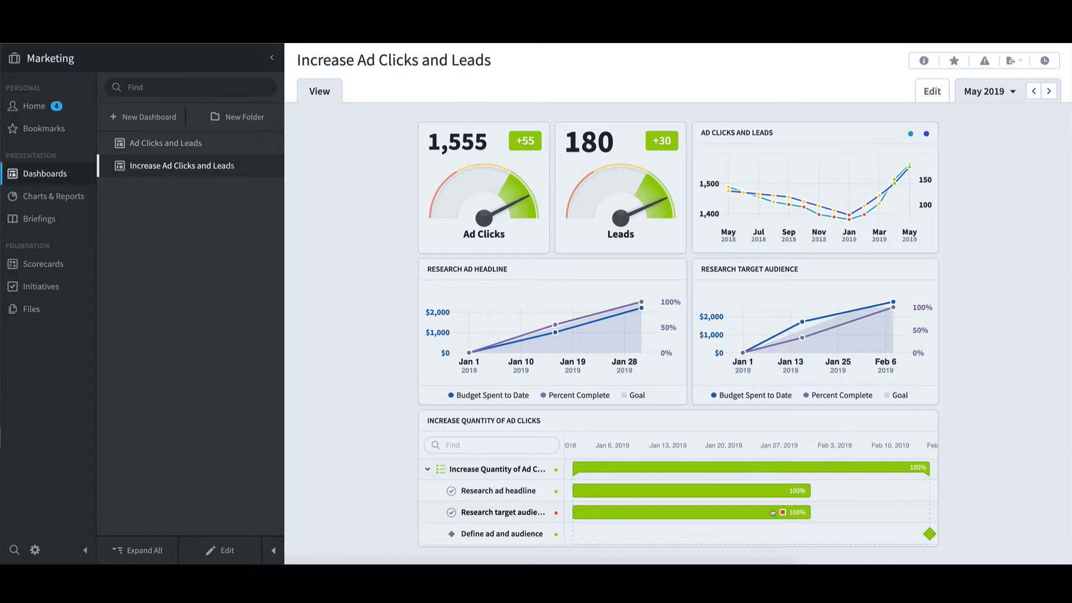
Step: Start a new item of type Initiative in the Marketing initiatives and name it "Increase Quantity of Ad Clicks - Training"
click(59, 289)
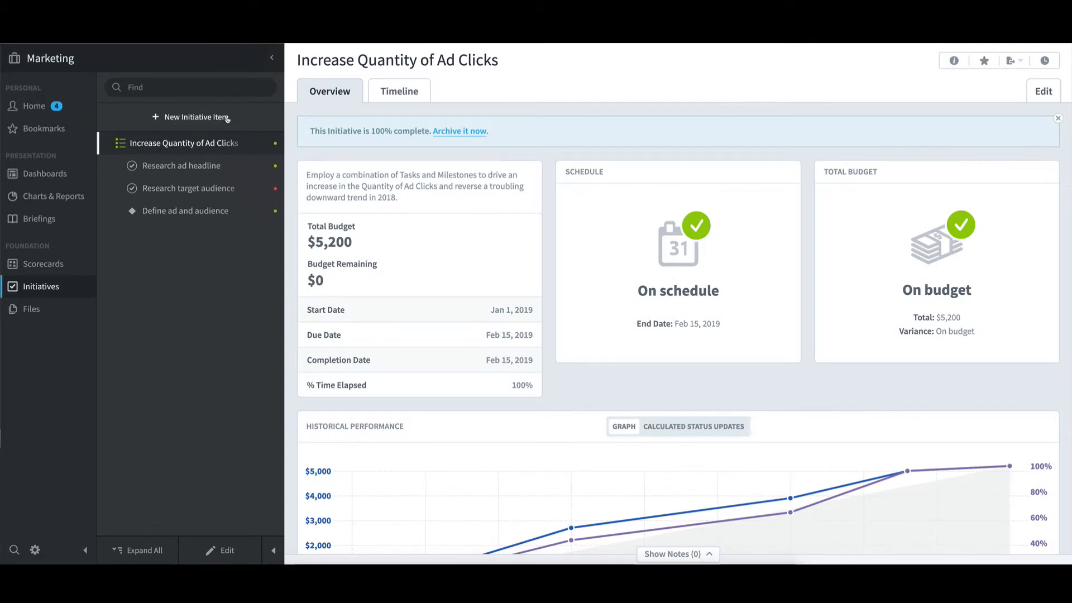
click(227, 117)
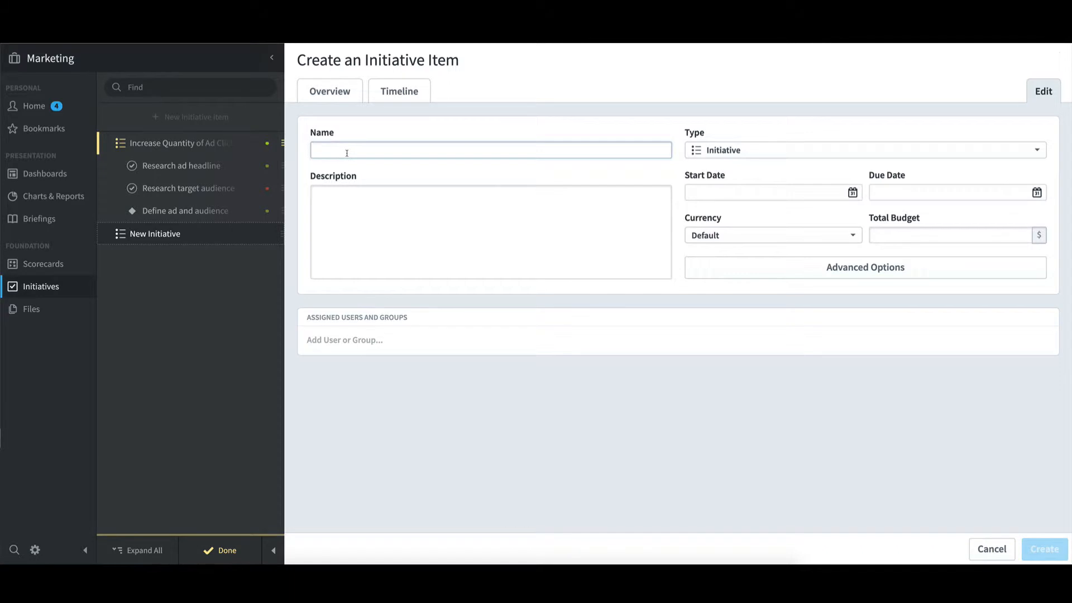
text(I)
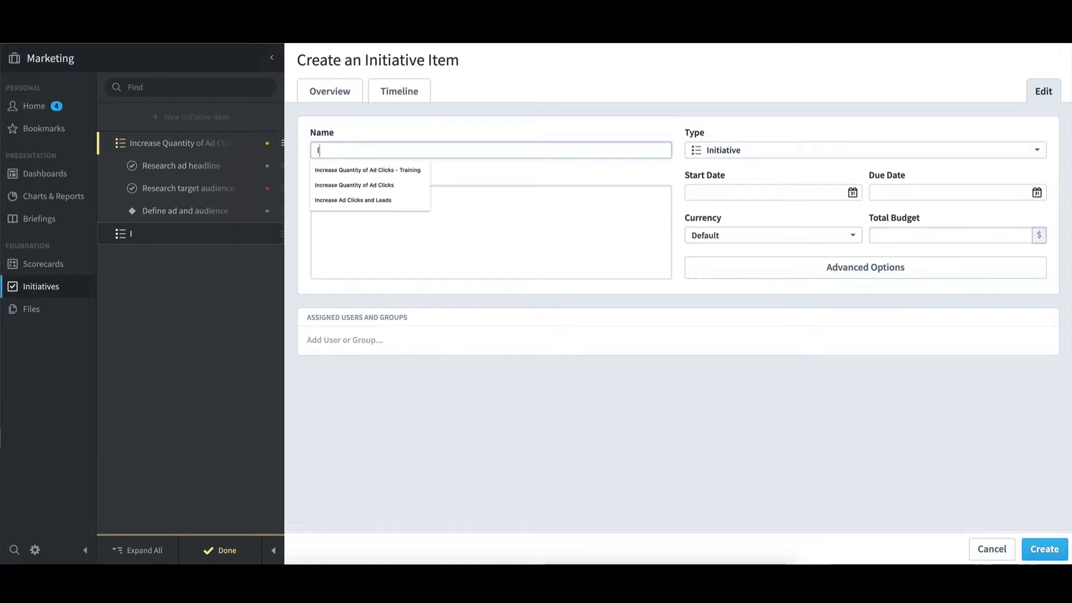
click(366, 170)
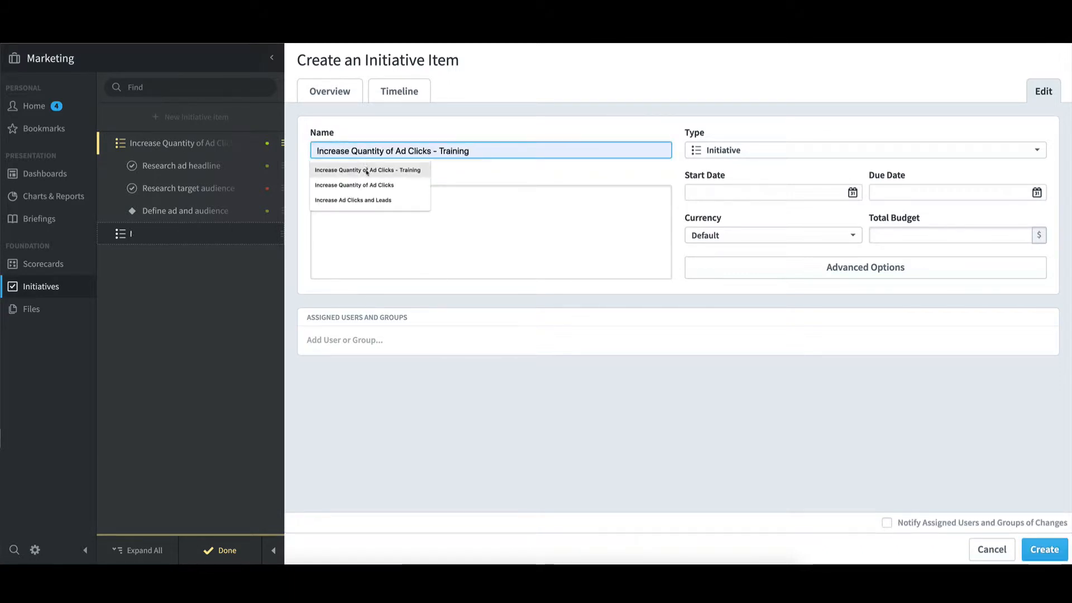
click(366, 170)
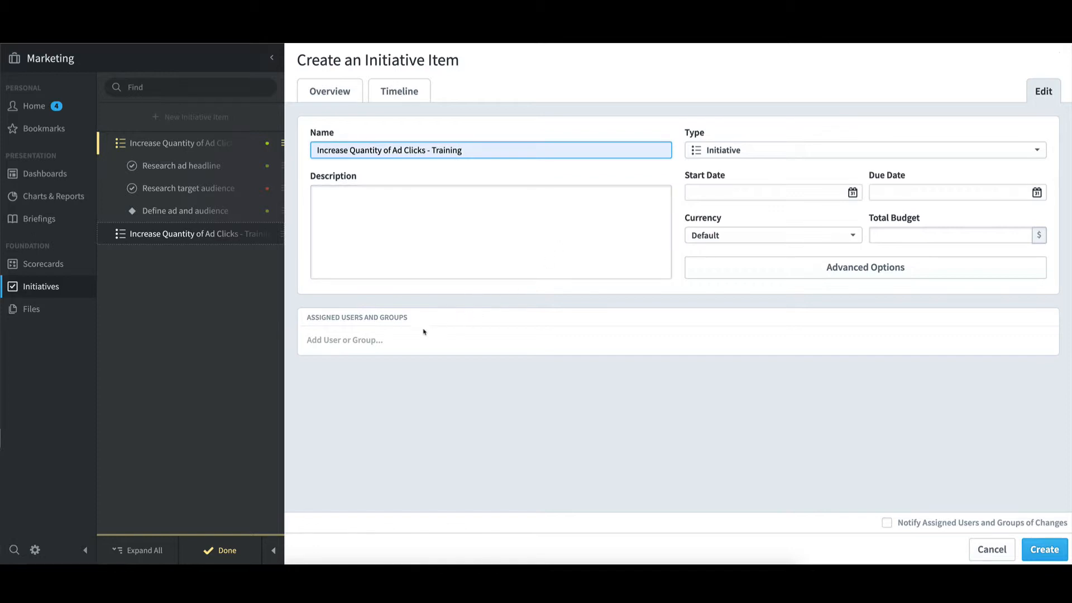
Step: Assign a user to the new training initiative and create it
click(410, 340)
click(371, 385)
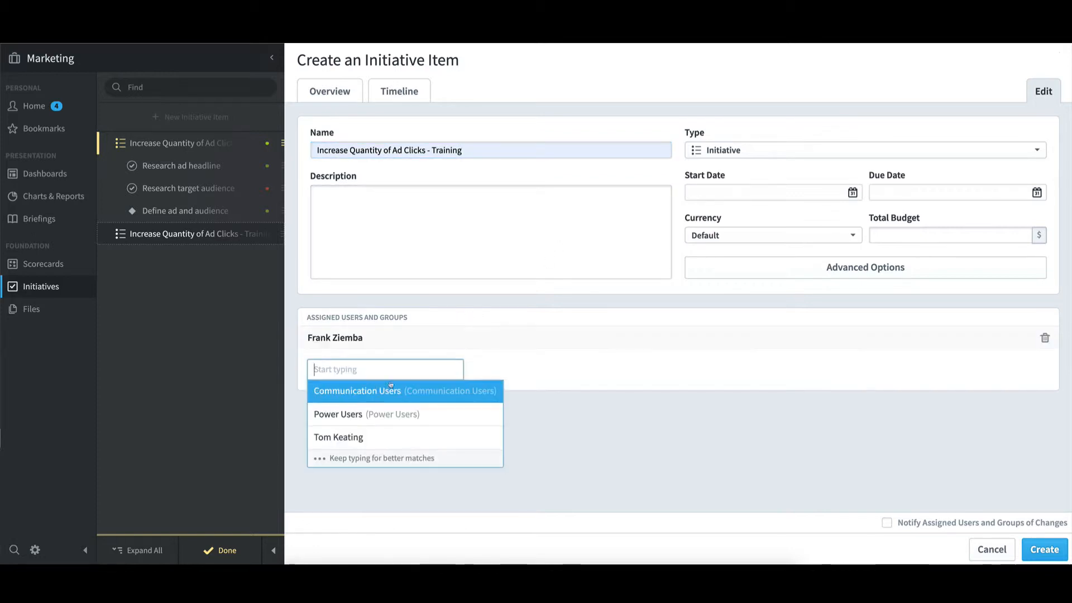
click(597, 330)
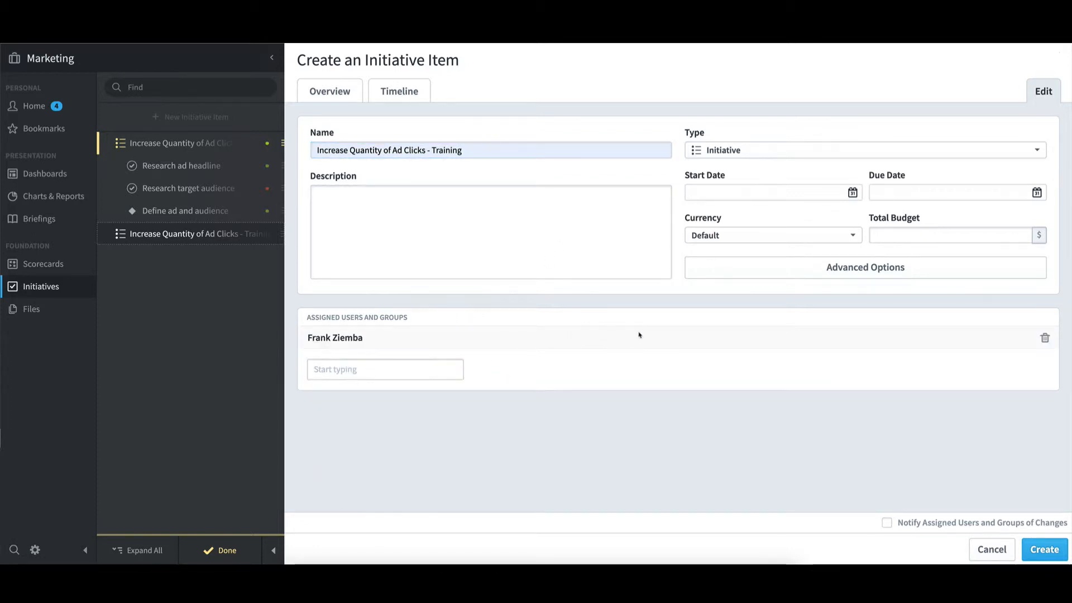
click(1053, 555)
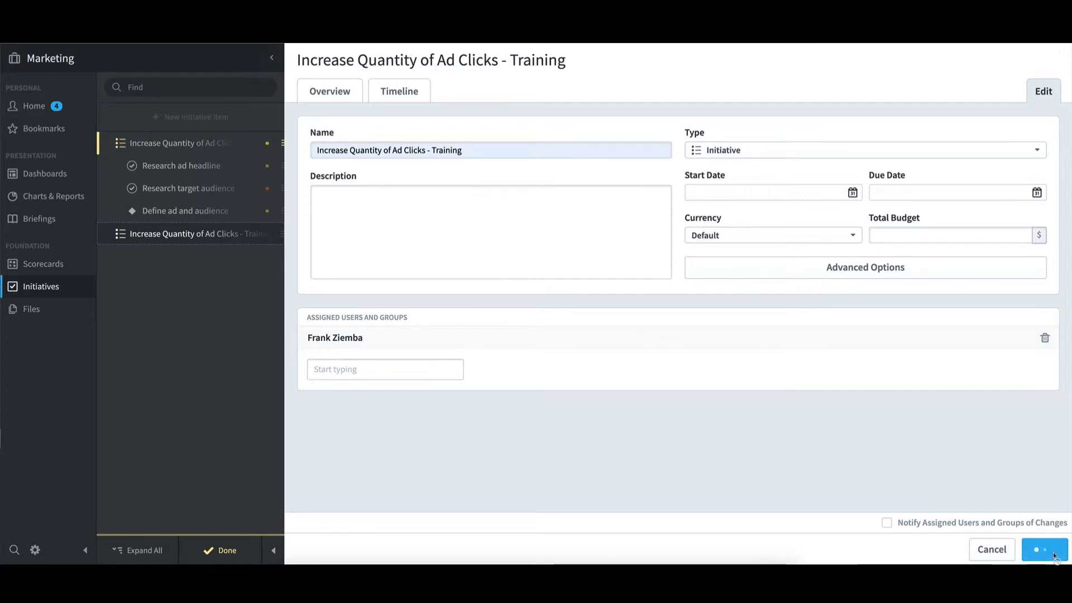
Step: Start a new item under the training initiative, name it "Research ad headline" and set its type to Task
click(220, 233)
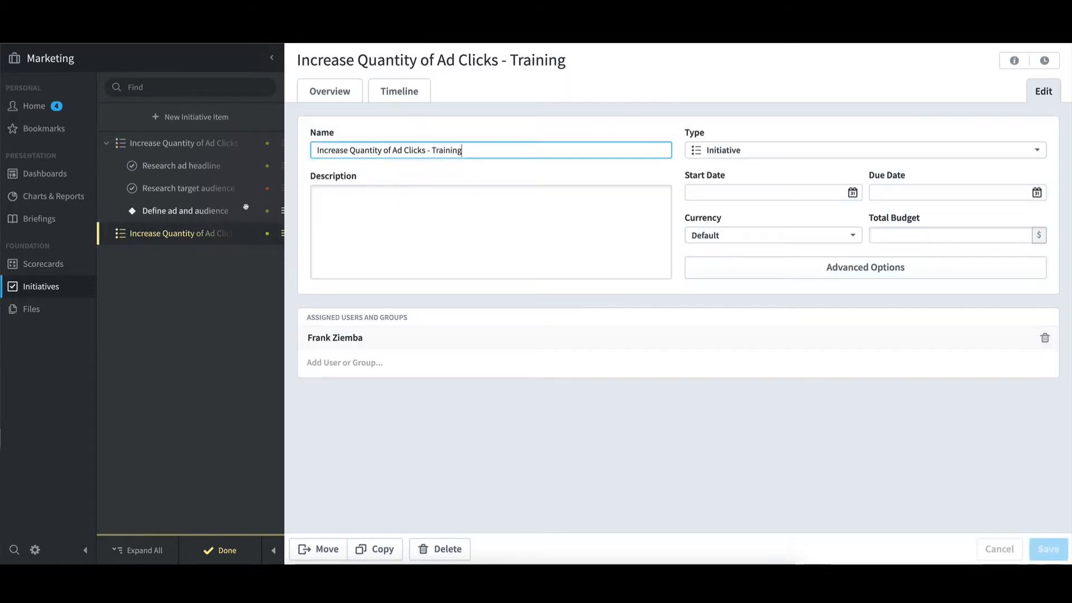
click(203, 117)
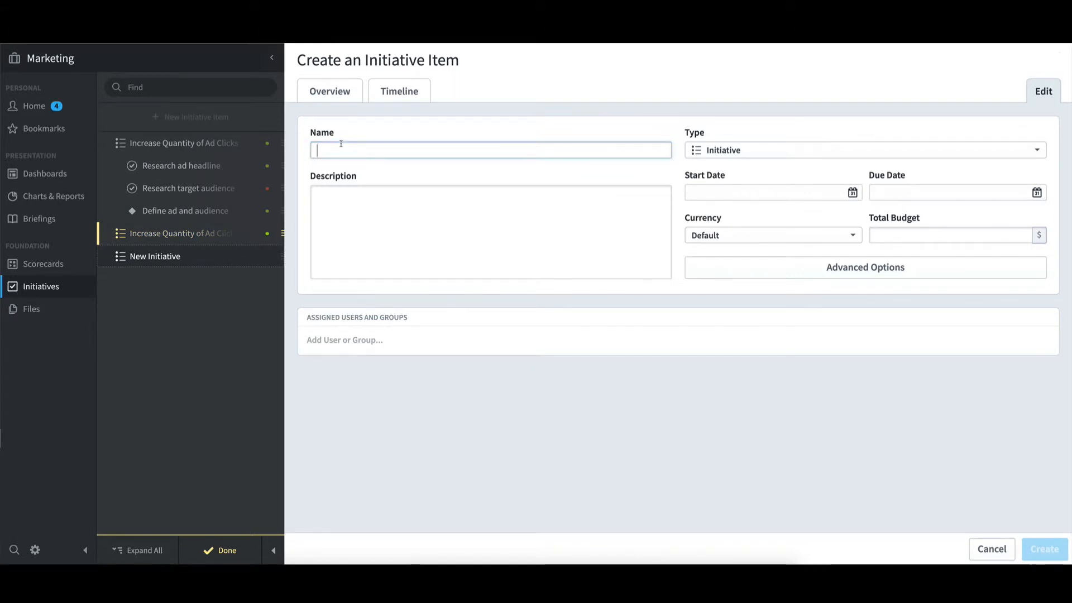
text(Research ad headline)
click(340, 170)
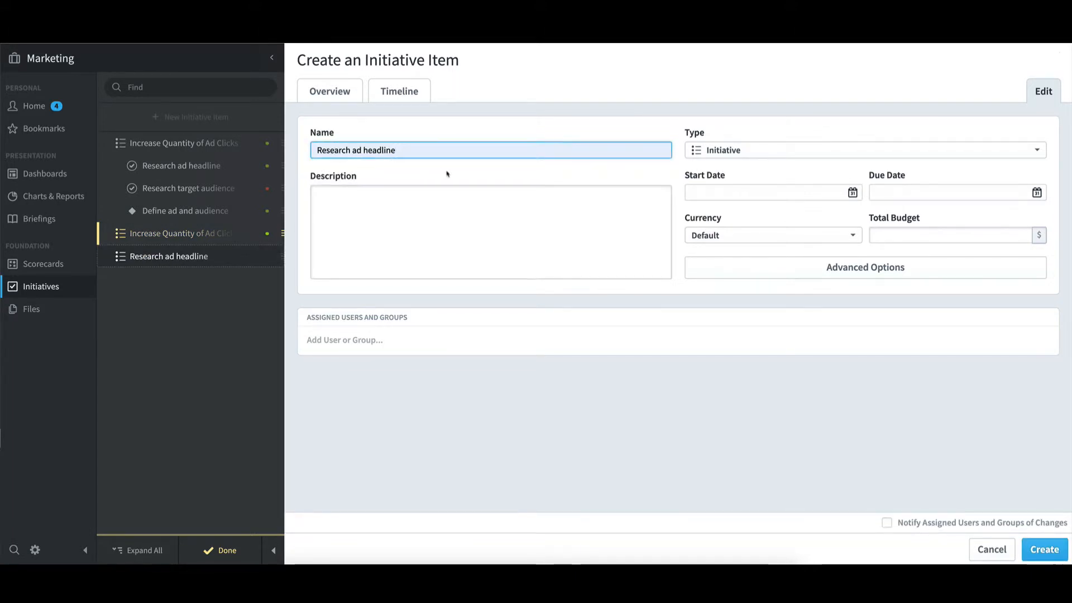
click(728, 158)
click(723, 191)
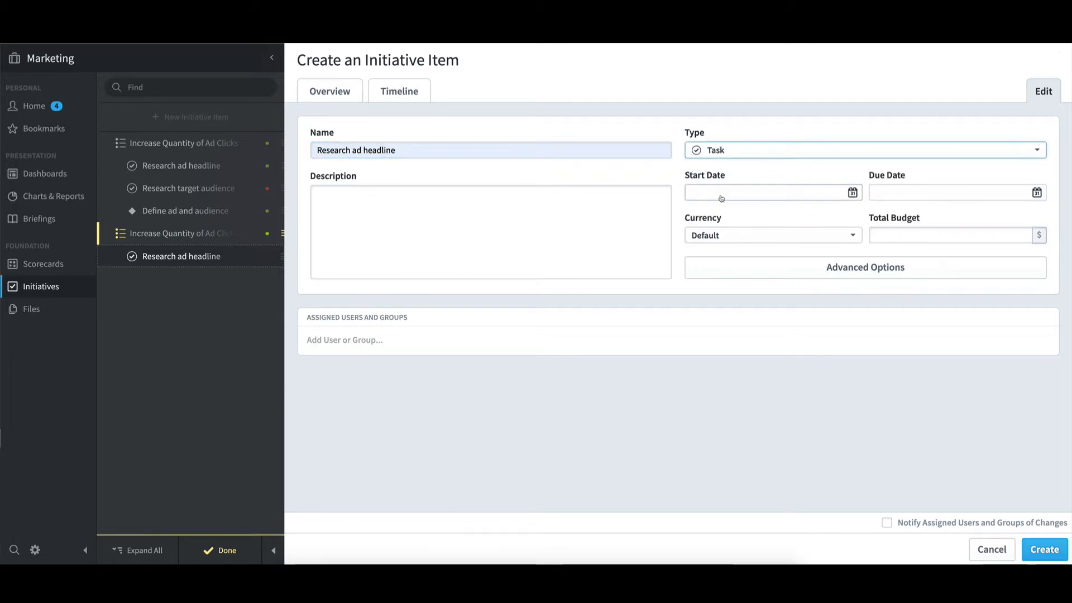
Step: Set the new task's start date to 1/1/2019, its due date to 1/31/2019 and its total budget to 2,500
click(721, 198)
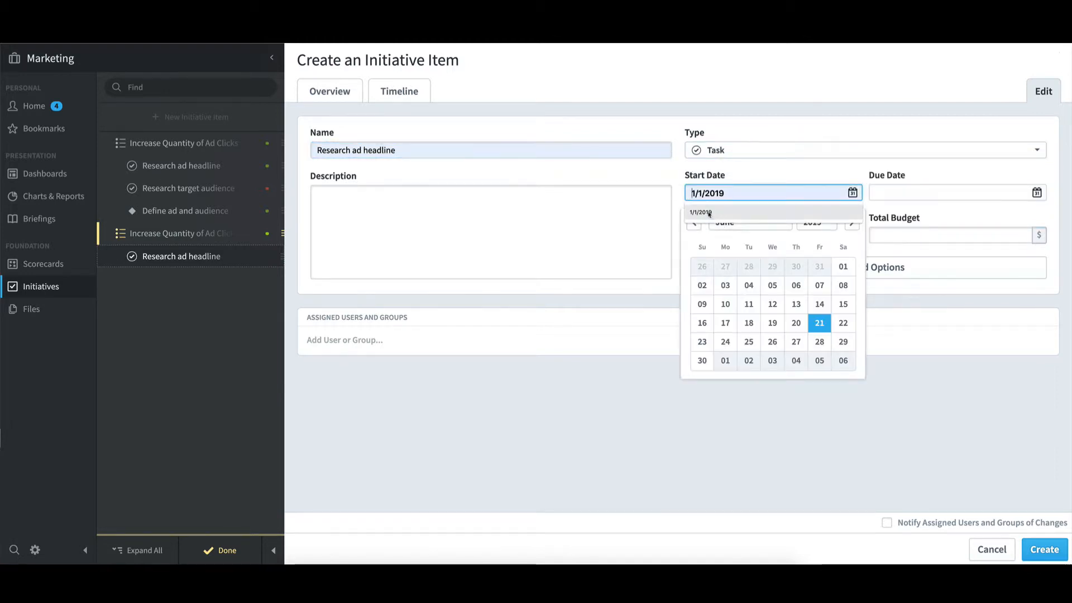
click(709, 214)
click(889, 193)
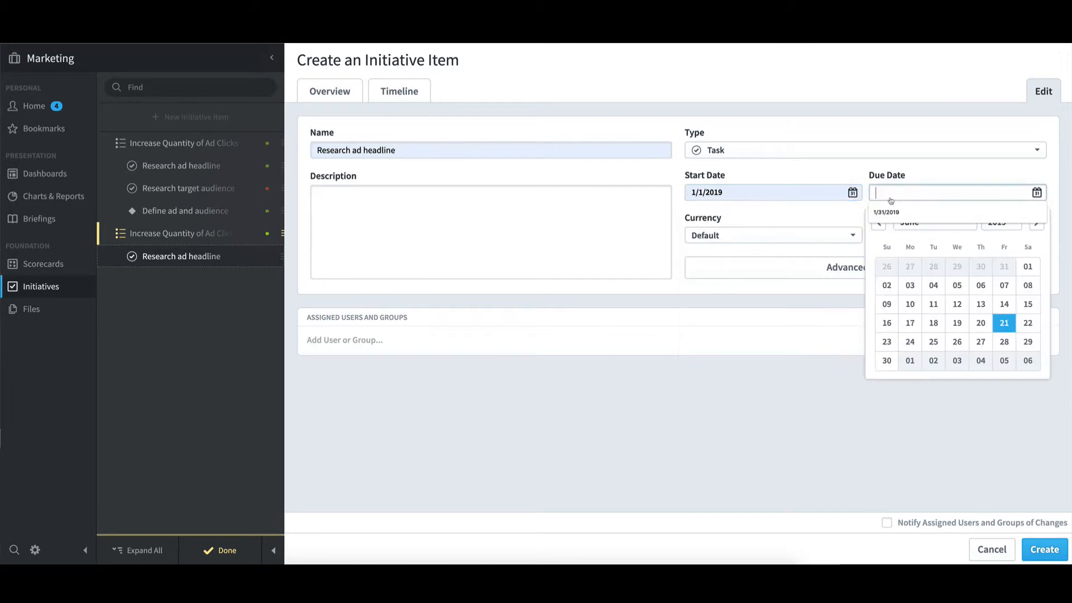
click(889, 212)
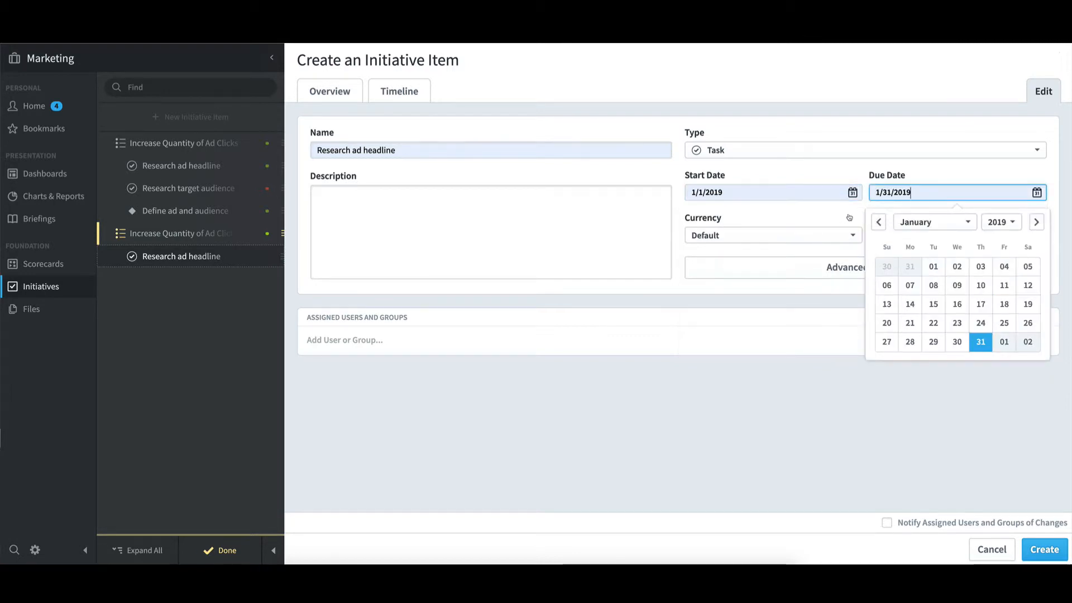
click(849, 218)
click(884, 235)
text(2500)
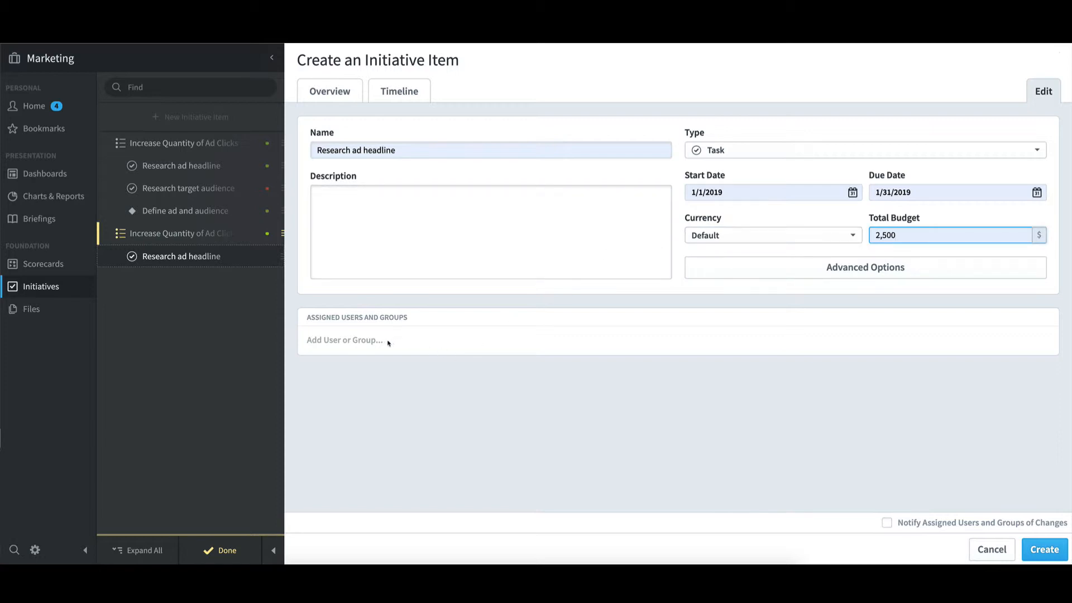
Step: Assign a user to the new Research ad headline task and create it
click(369, 343)
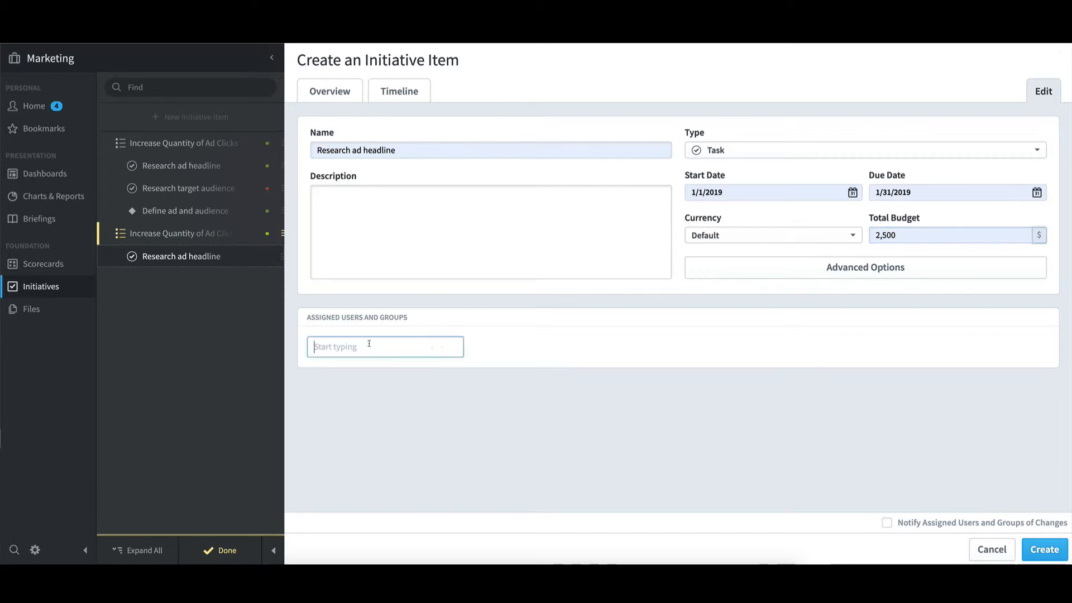
click(359, 437)
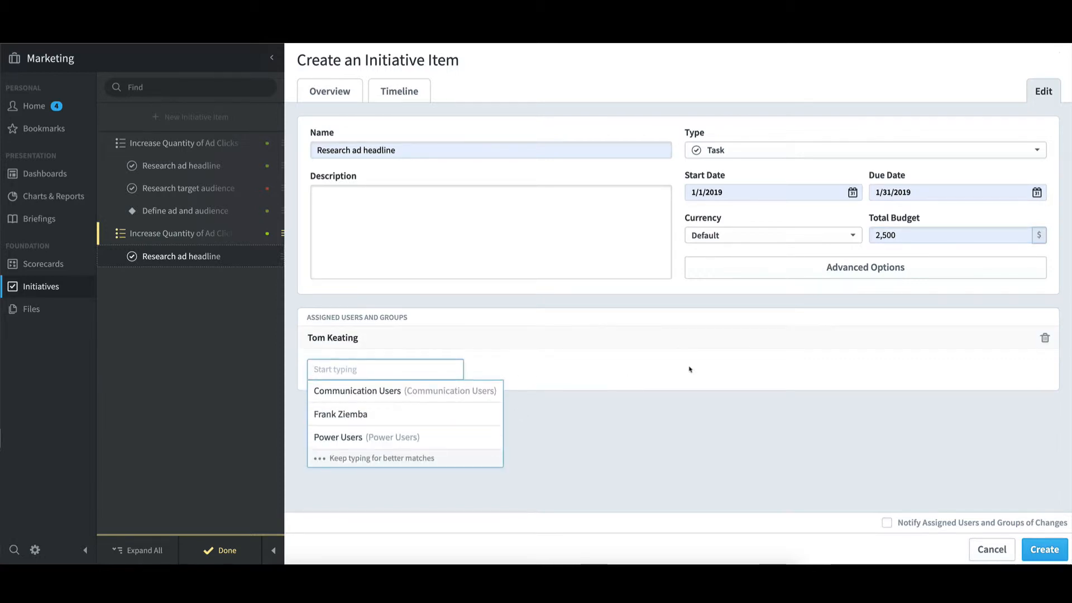
click(712, 333)
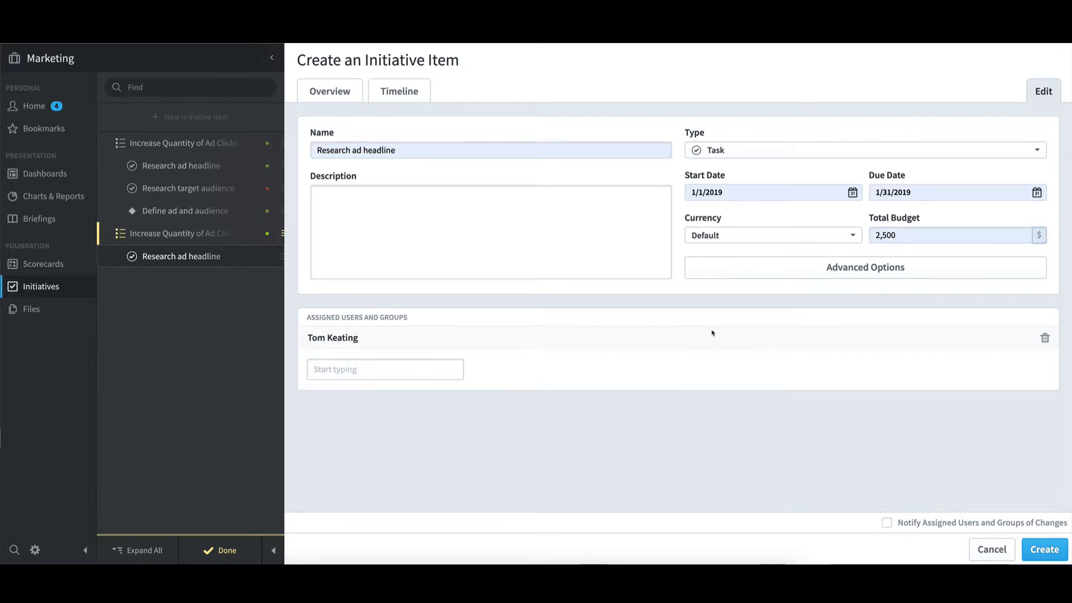
click(1058, 555)
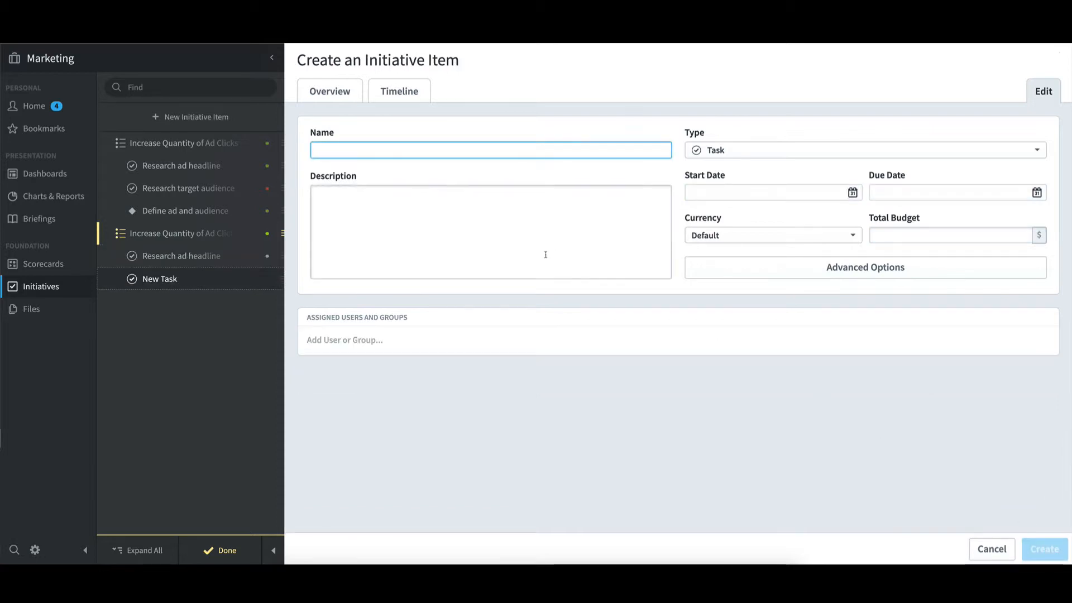
Step: Name the new task under the training initiative "Research target audience"
click(368, 152)
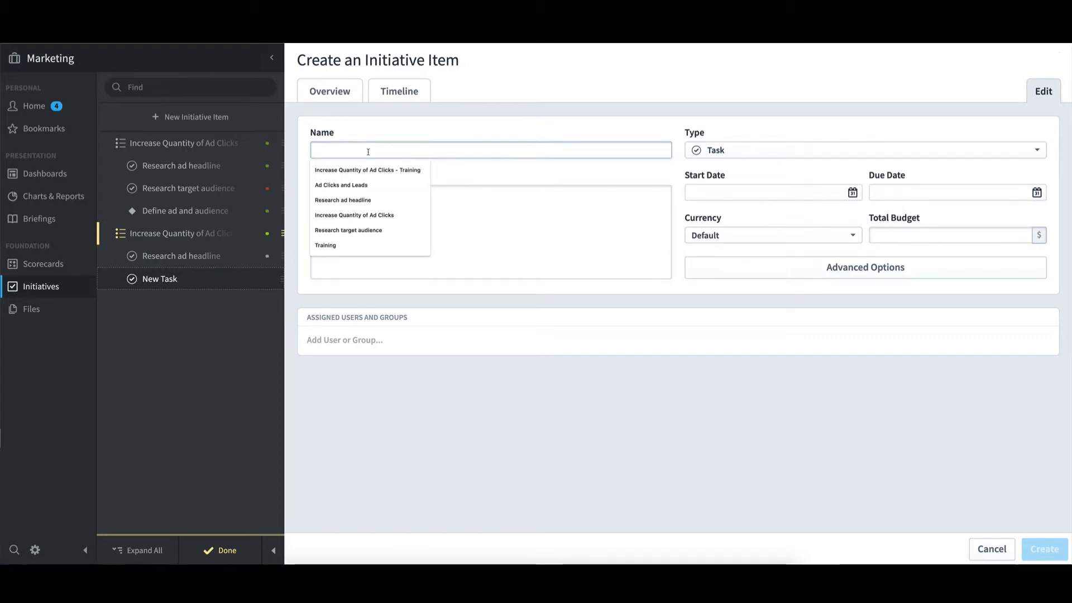
text(Re)
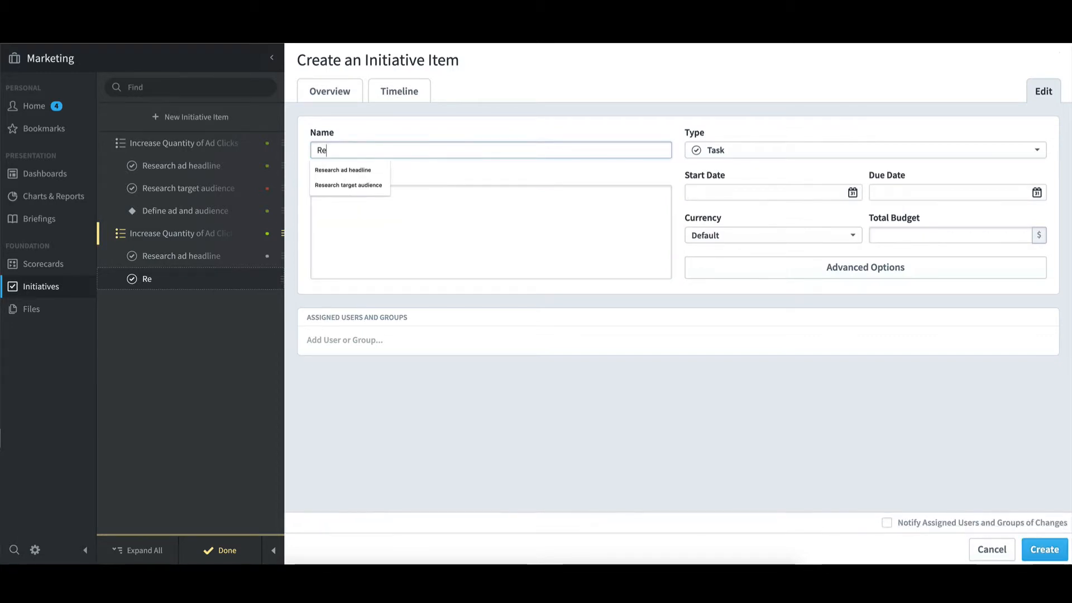
click(359, 186)
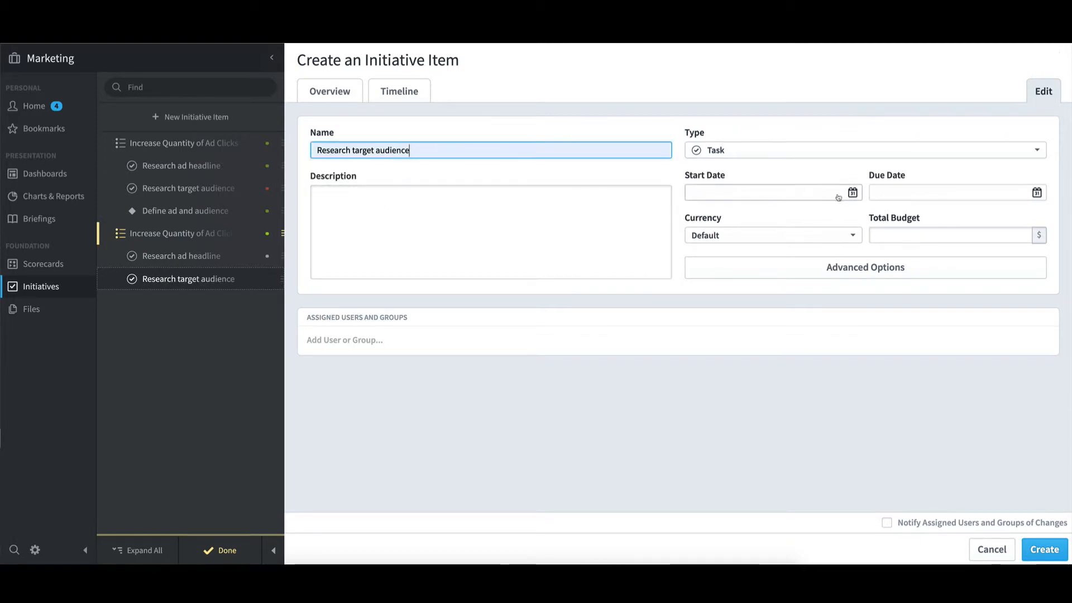
Step: Set the Research target audience task's start date to 1/1/2019, its due date to 1/31/2019 and its total budget to 2,500
click(819, 195)
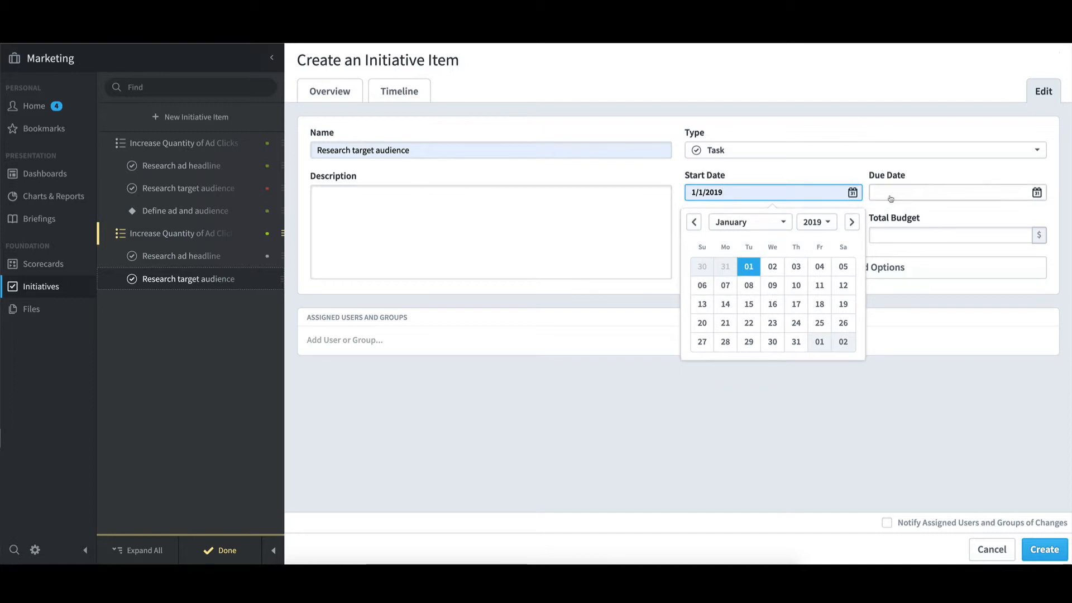
key(Tab)
text(1/31/2019)
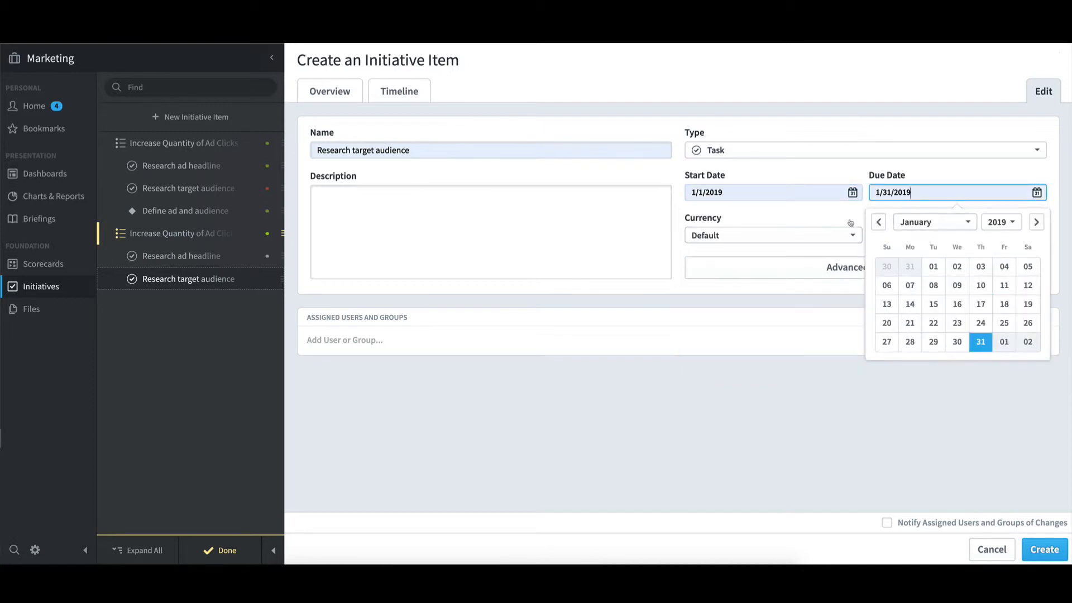
click(849, 222)
click(880, 236)
click(884, 255)
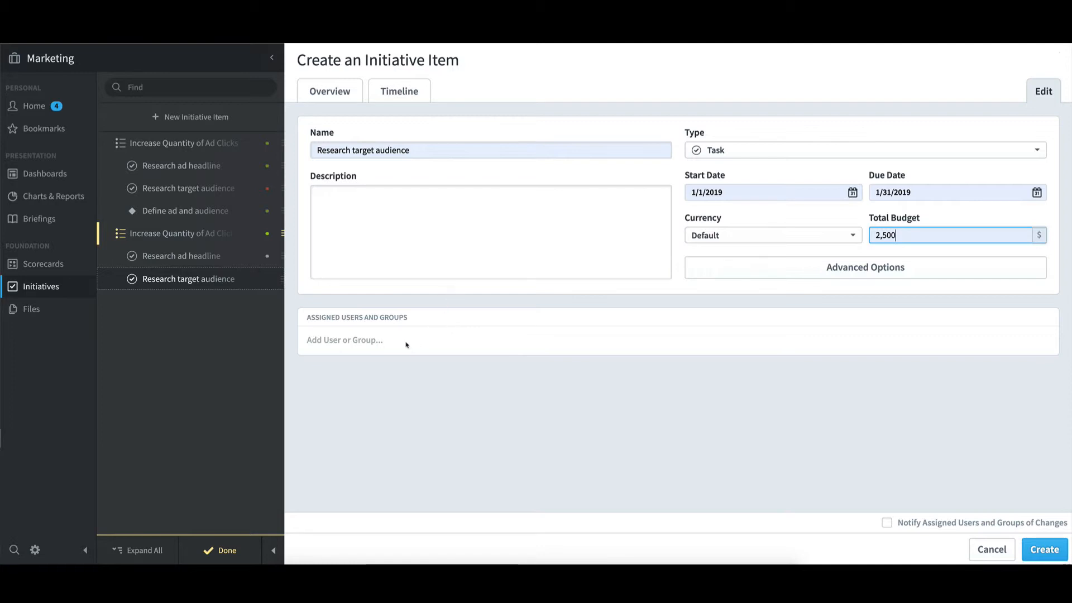
Step: Assign a user to the new Research target audience task and create it
click(385, 342)
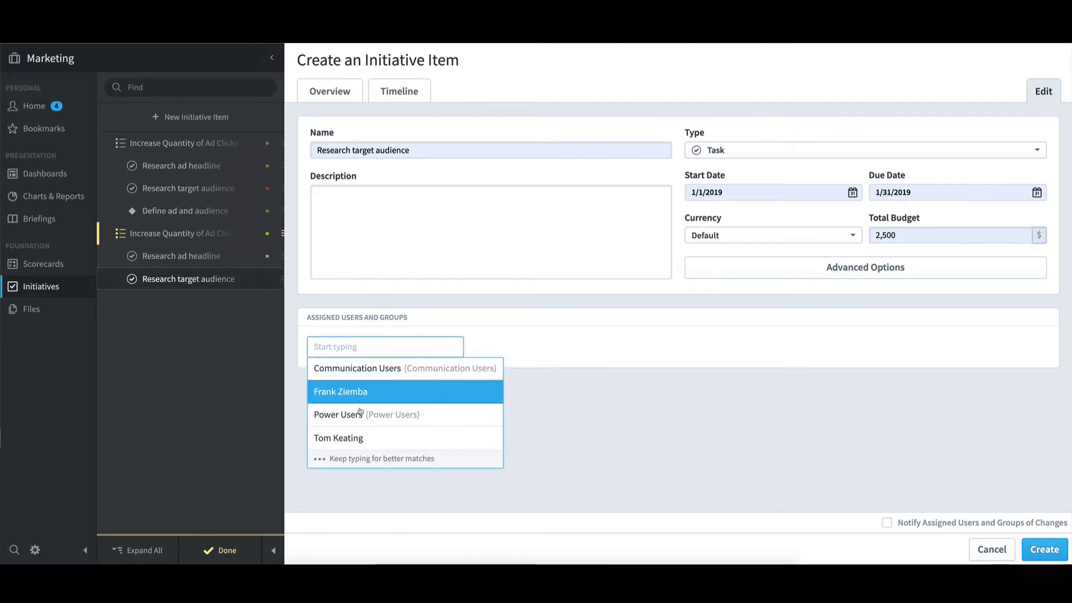
click(357, 437)
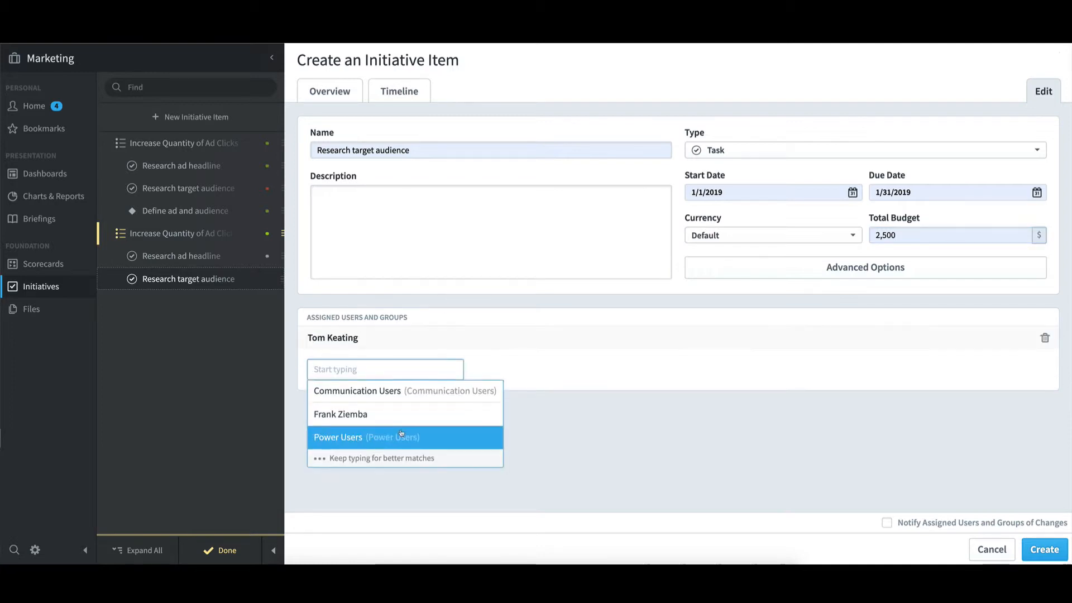
click(1055, 549)
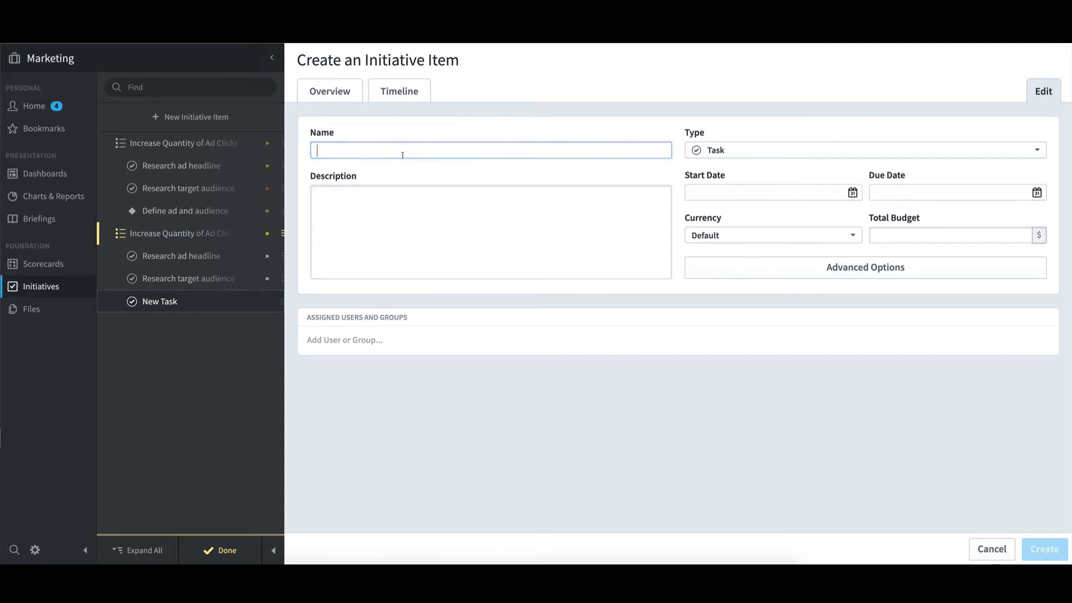
Step: Name the next item under the training initiative "Define ad and audience" and set its type to Milestone
text(Def)
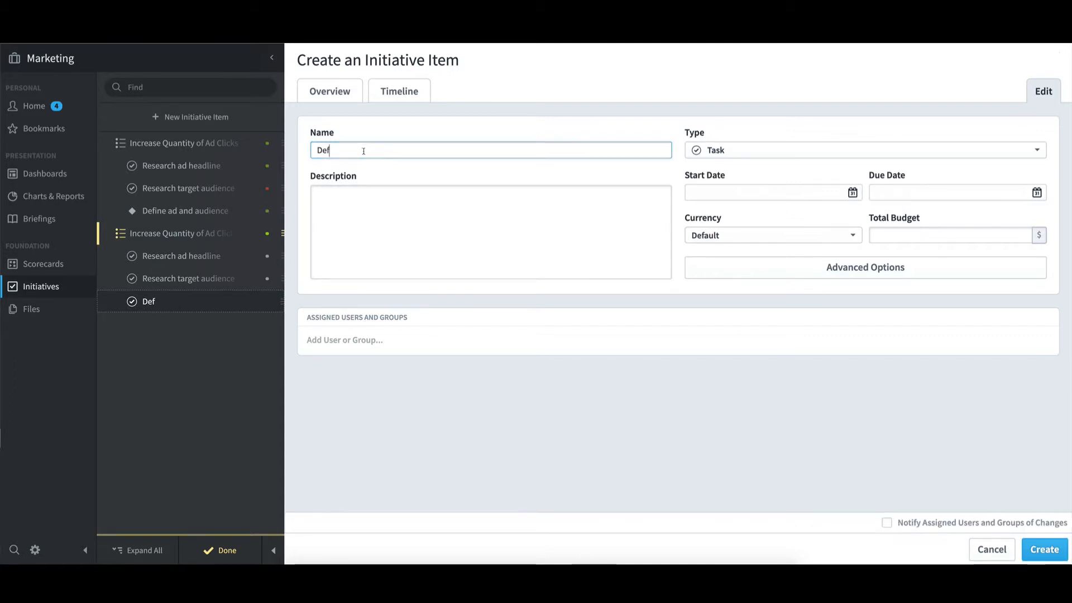
text(ine ad and audience)
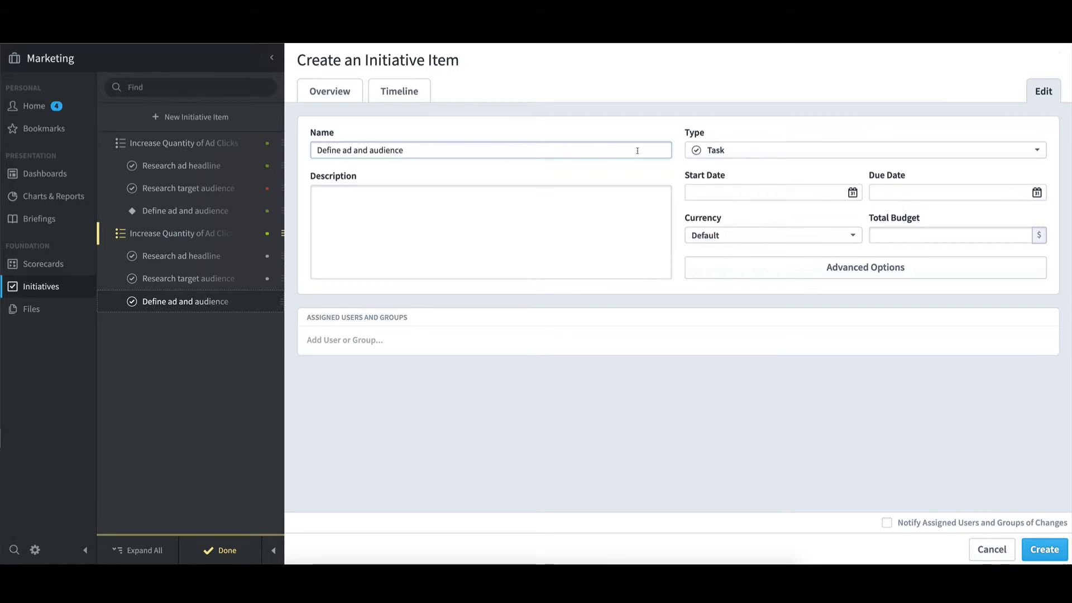
click(717, 152)
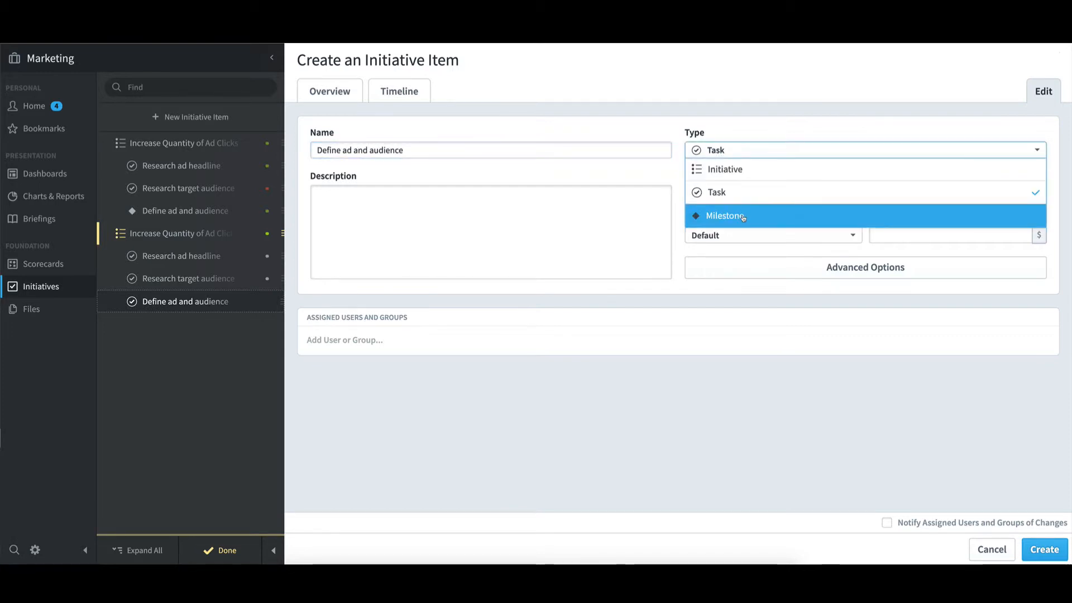
click(743, 218)
Step: Set the milestone's due date to 2/15/2019 and its total budget to 200
click(766, 195)
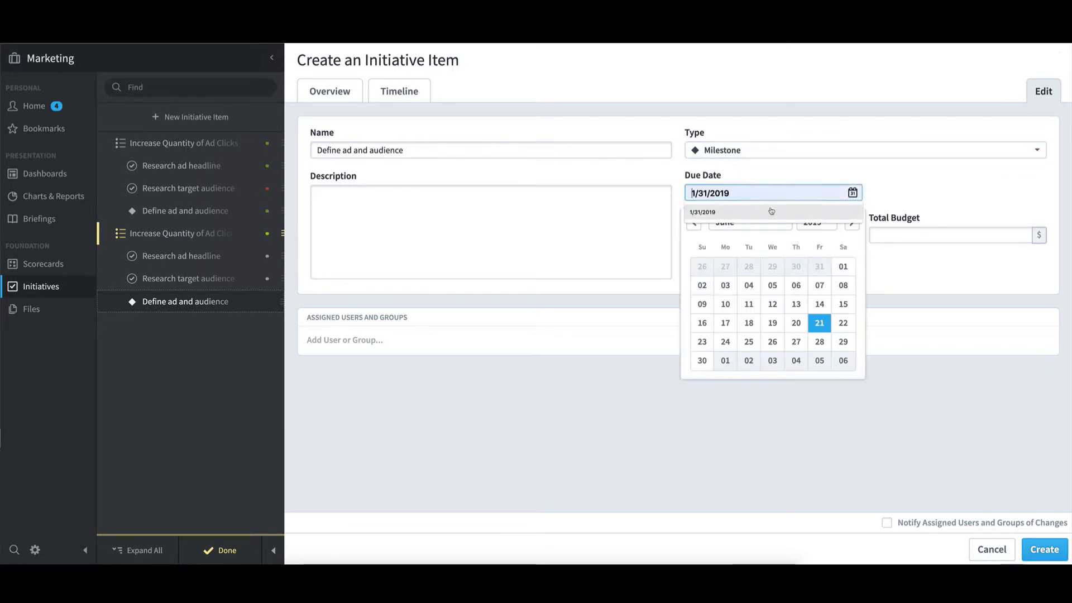
click(769, 226)
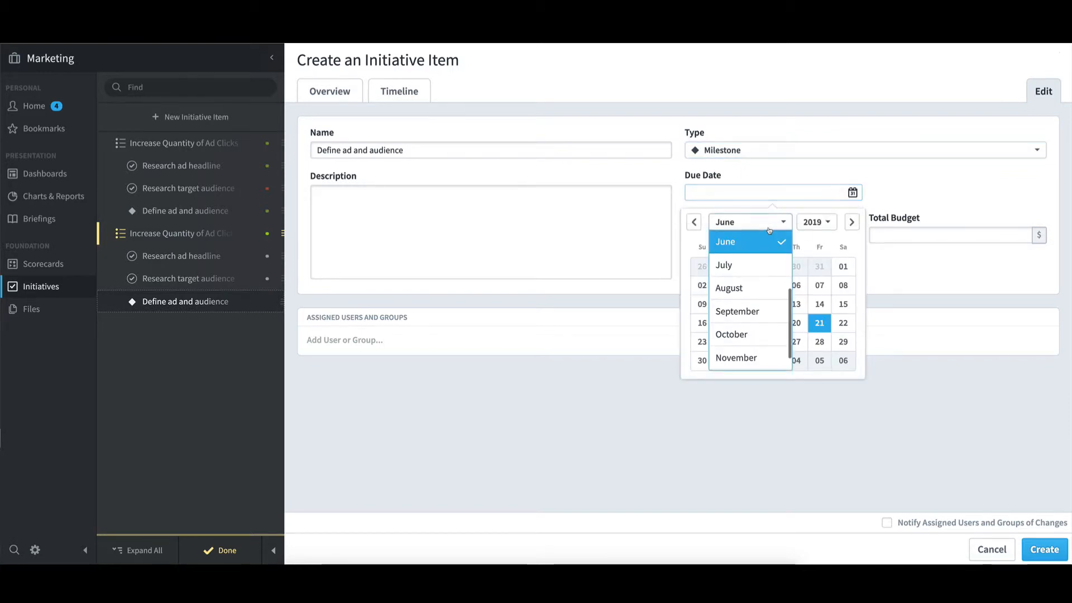
scroll(756, 258, up, 4)
click(754, 264)
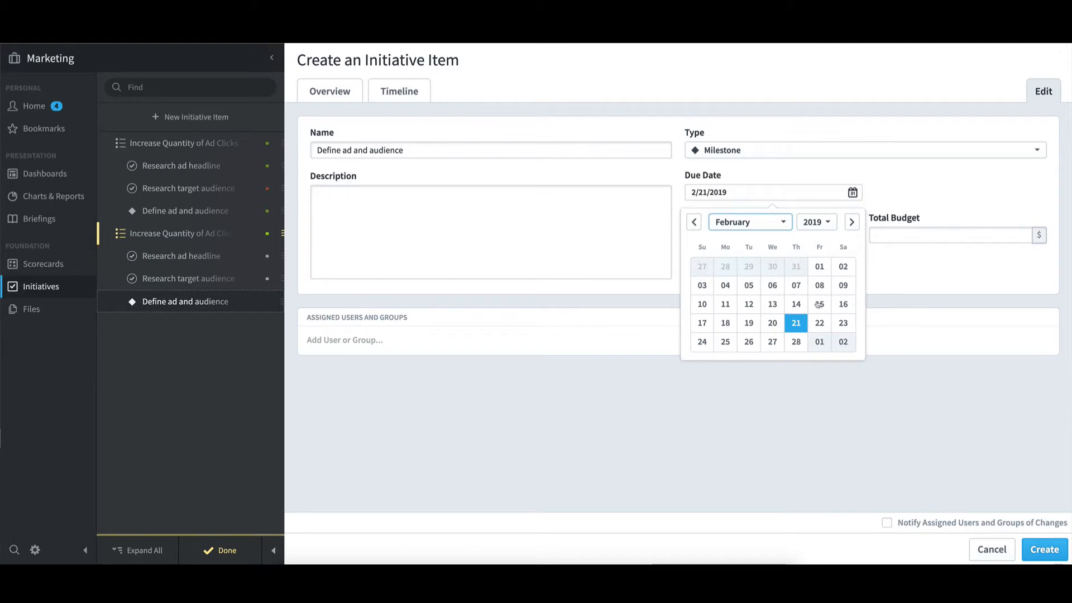
click(819, 304)
click(884, 235)
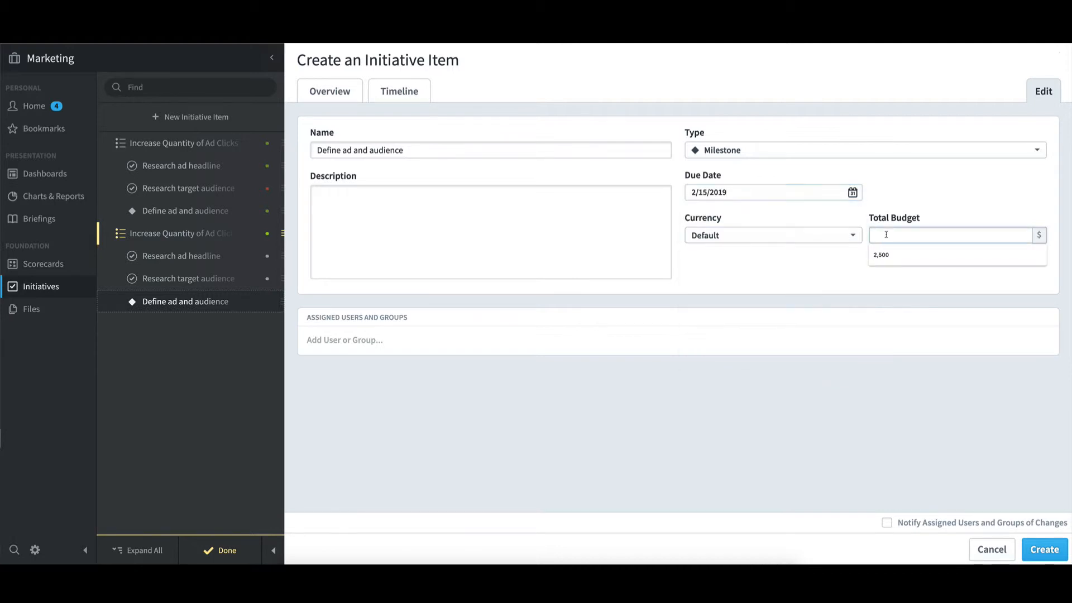
text(200)
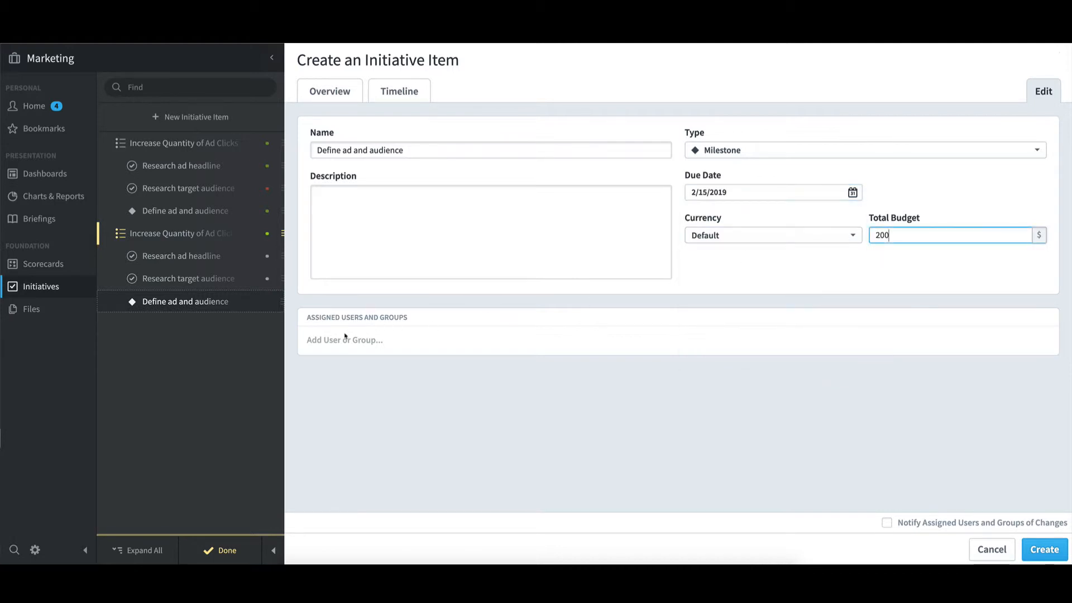
Step: Assign two individual users to the Define ad and audience milestone, create it and finish editing the initiatives
click(342, 338)
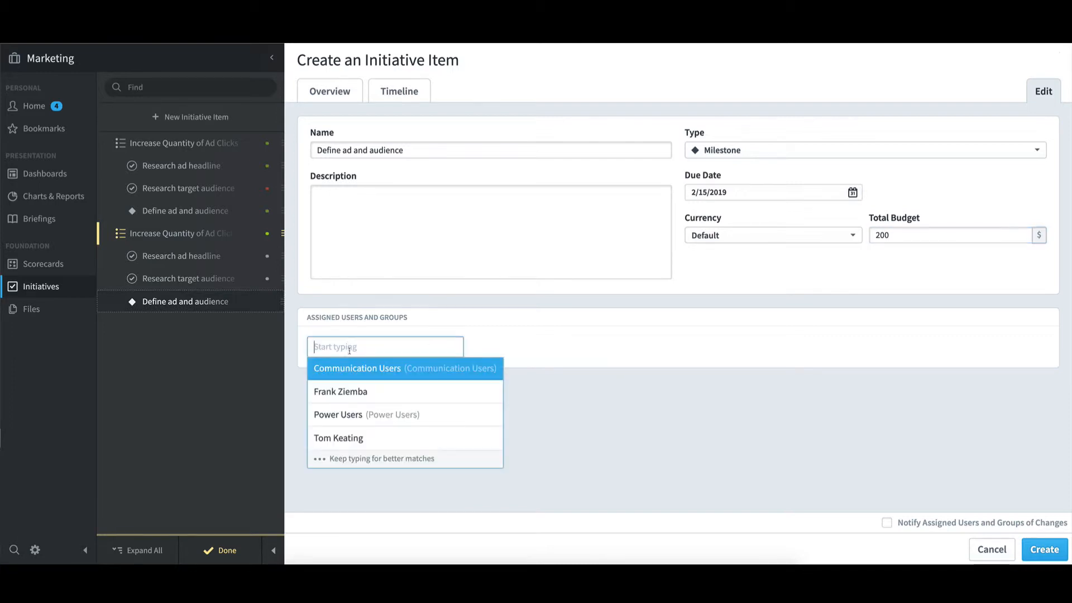
click(349, 388)
click(346, 437)
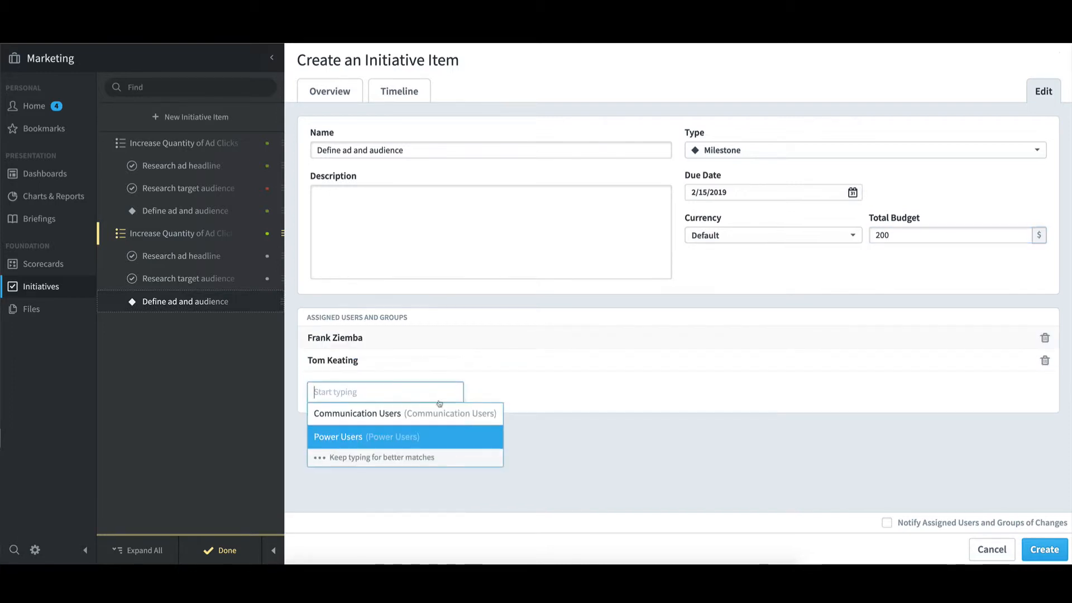
click(578, 306)
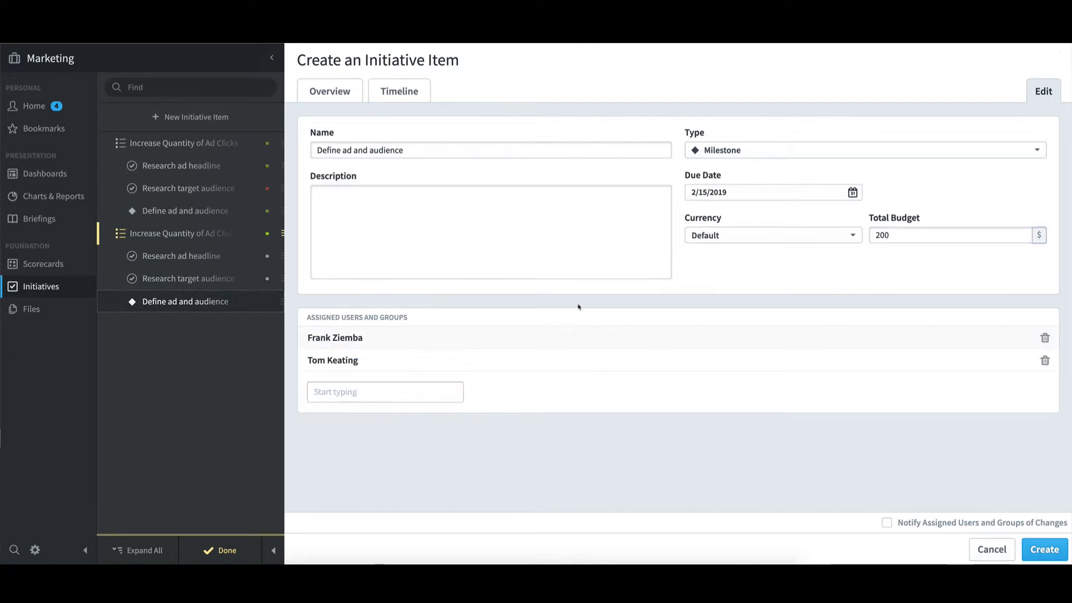
click(1049, 549)
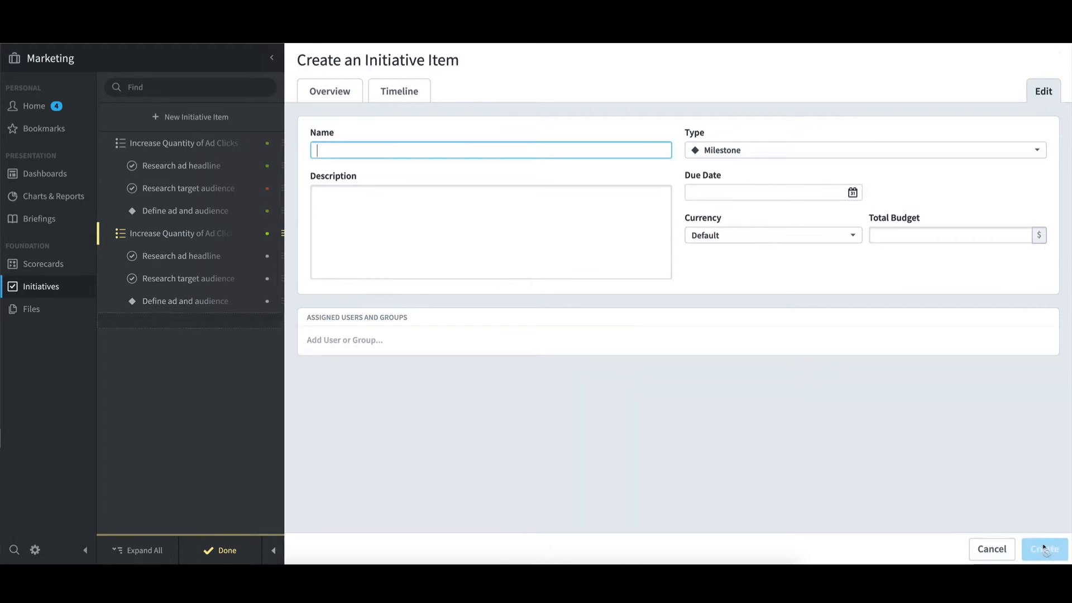
click(242, 551)
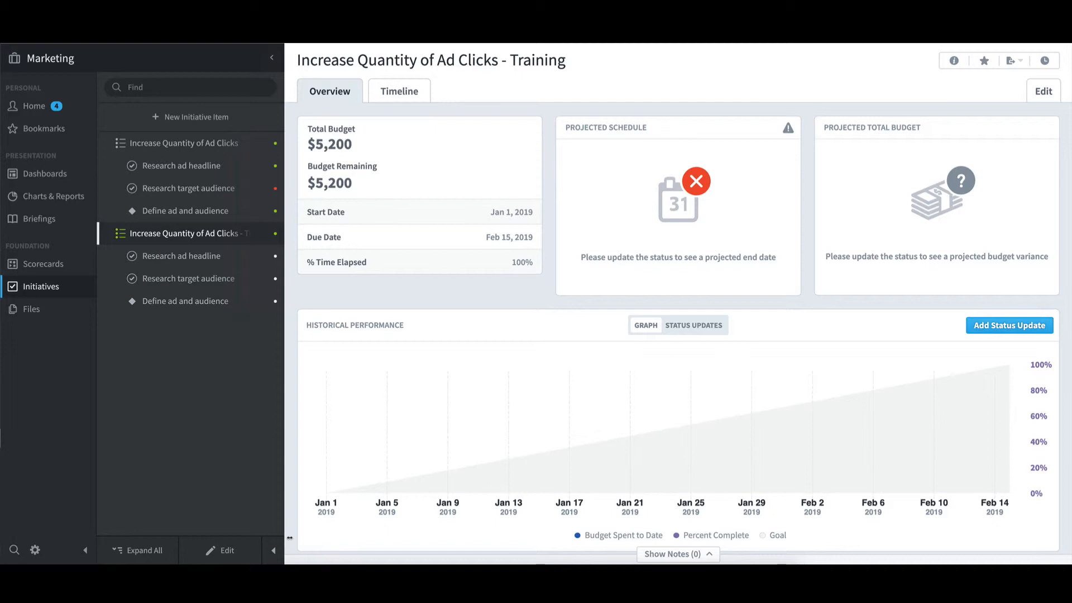
Step: Start a status update for the training initiative's Research ad headline task and date it 1/16/2019
click(201, 257)
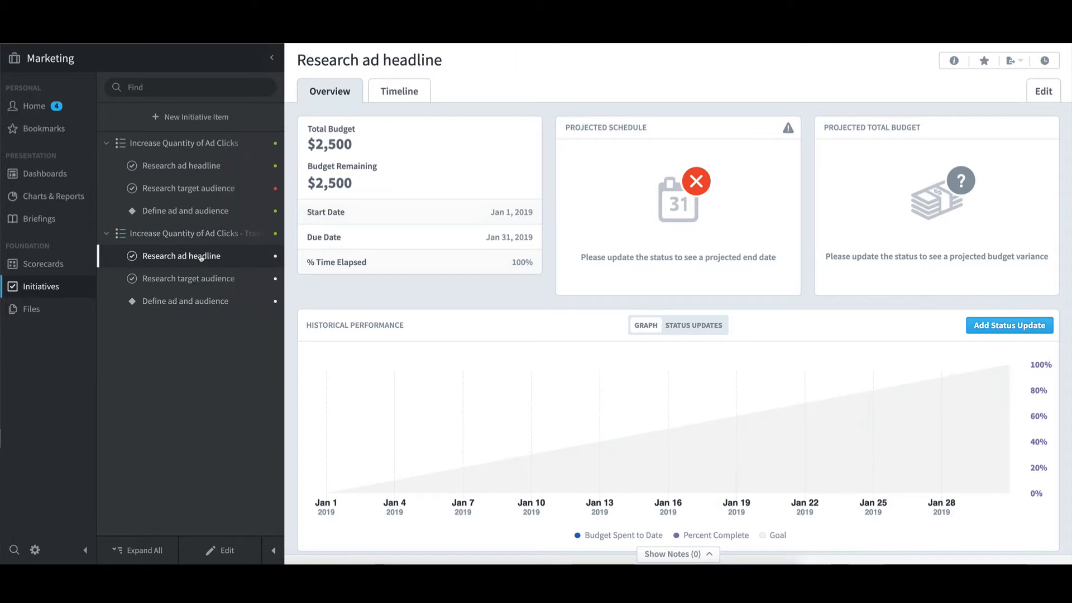
click(700, 326)
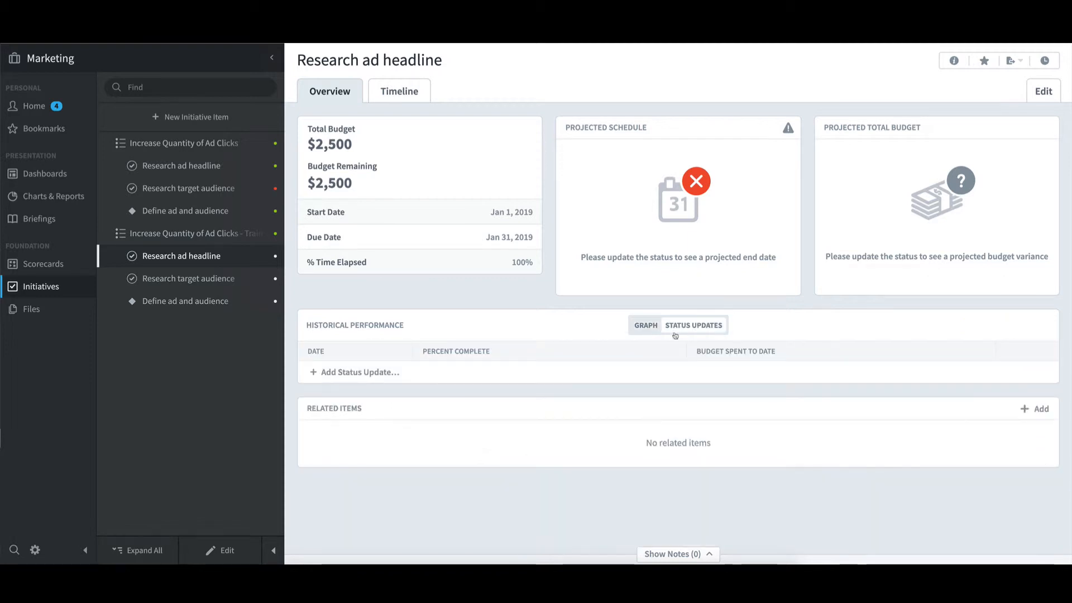
click(390, 373)
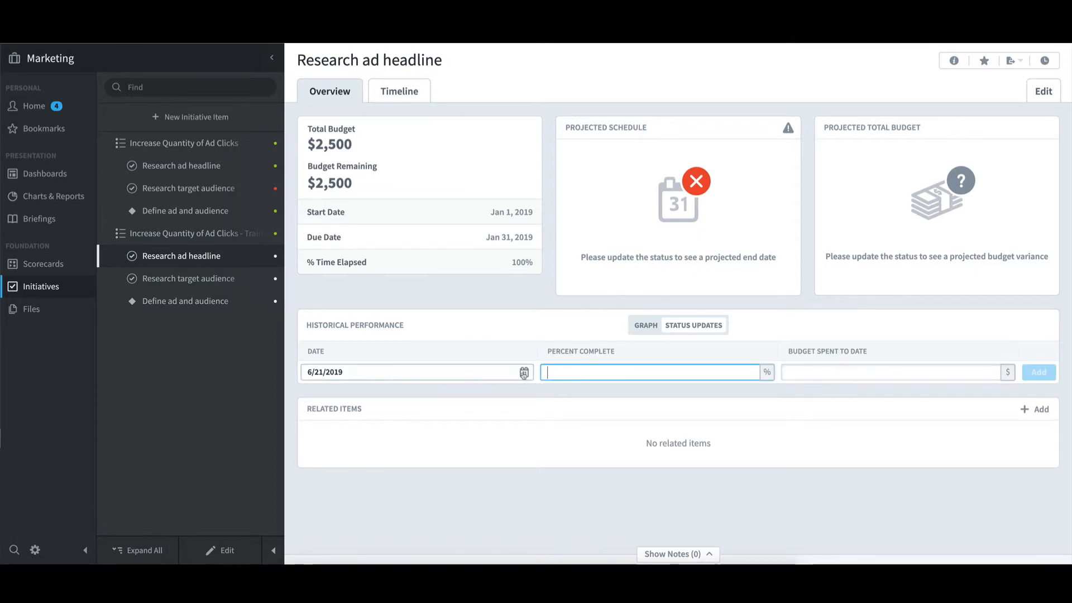
click(523, 373)
click(416, 402)
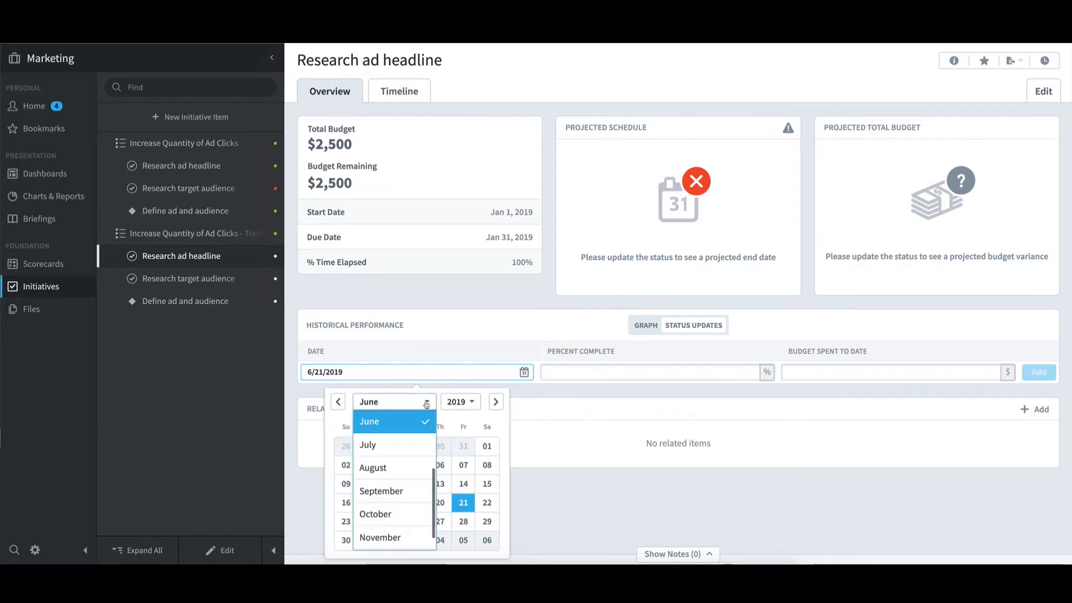
scroll(411, 434, up, 3)
click(411, 423)
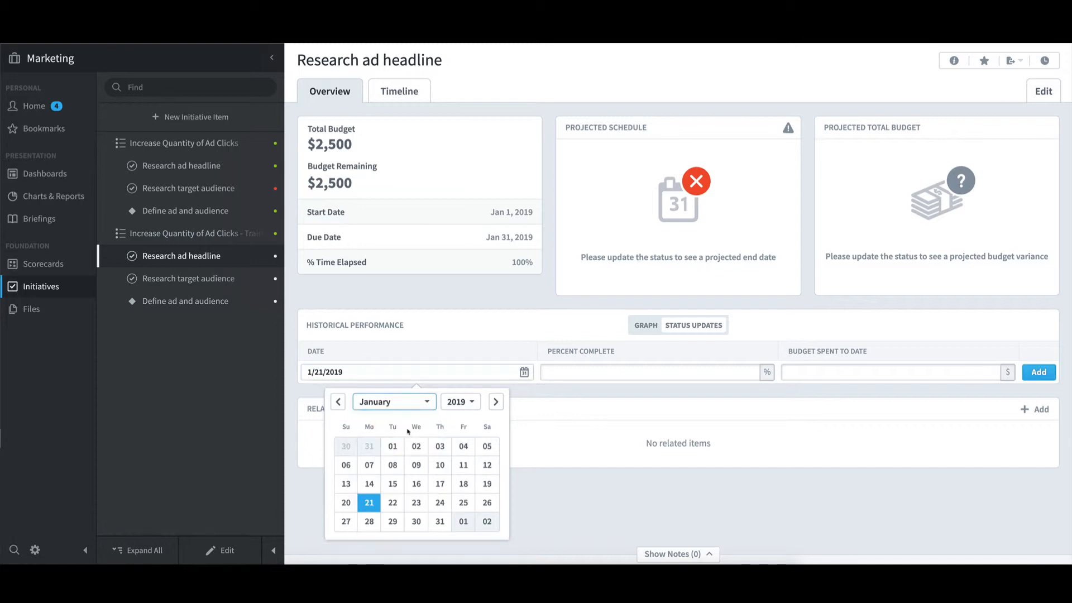
click(420, 483)
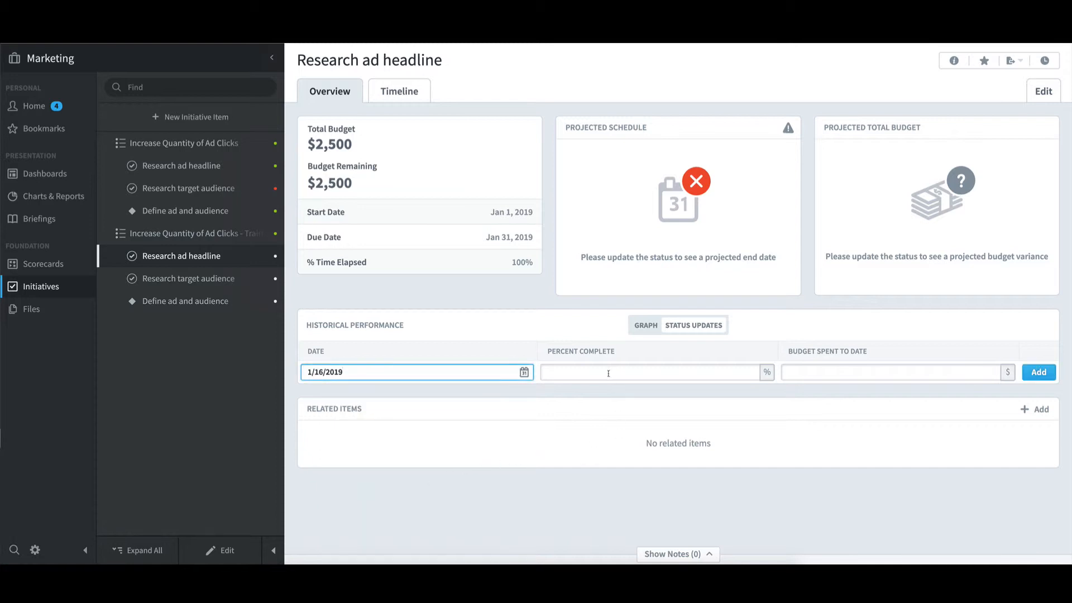
Step: Enter 55 percent complete and 1000 as budget spent to date, and add the status update
click(609, 374)
text(55)
click(794, 374)
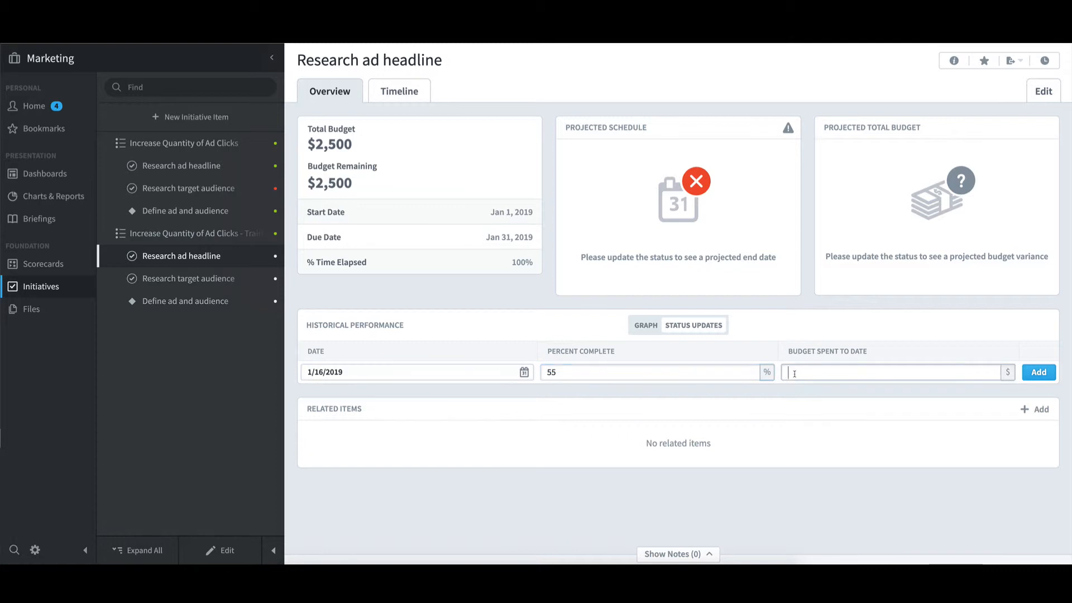
text(1000)
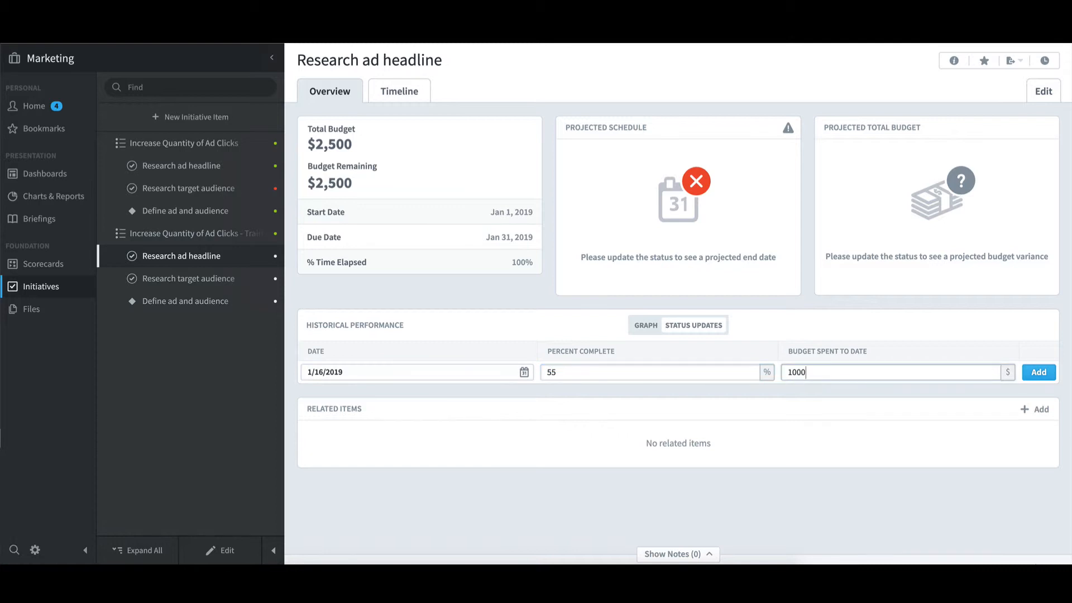
click(1038, 372)
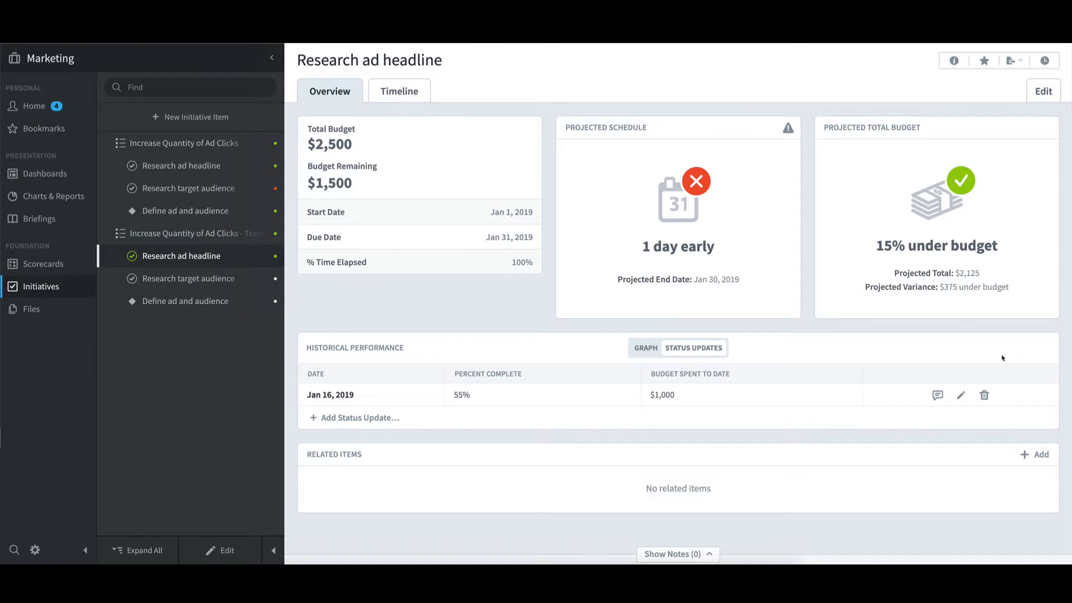
Step: View the original initiative's Research target audience task and the overview of Increase Quantity of Ad Clicks - Training
click(222, 192)
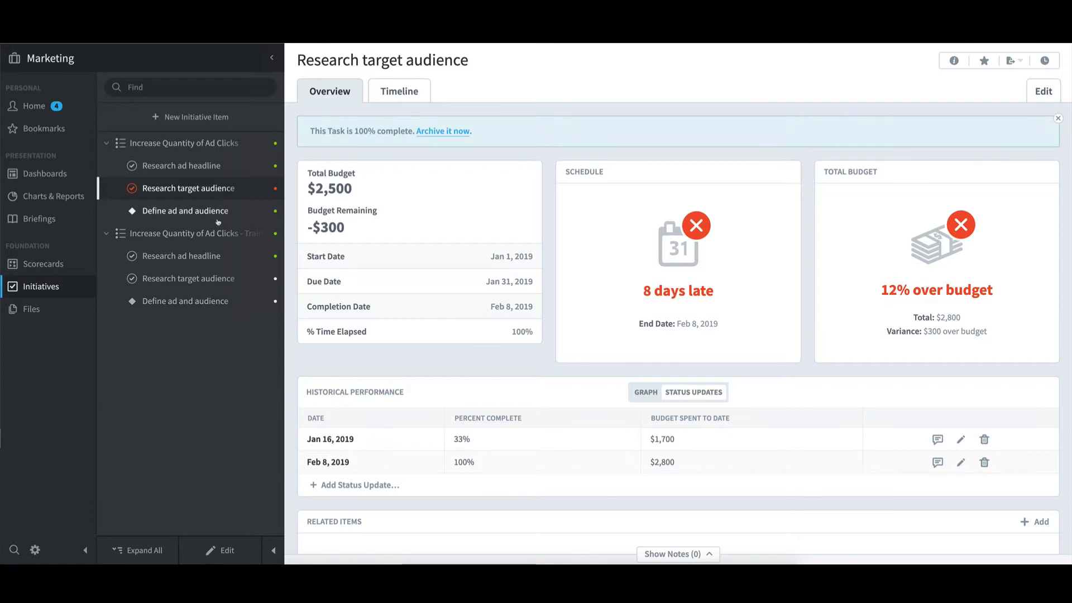
click(215, 234)
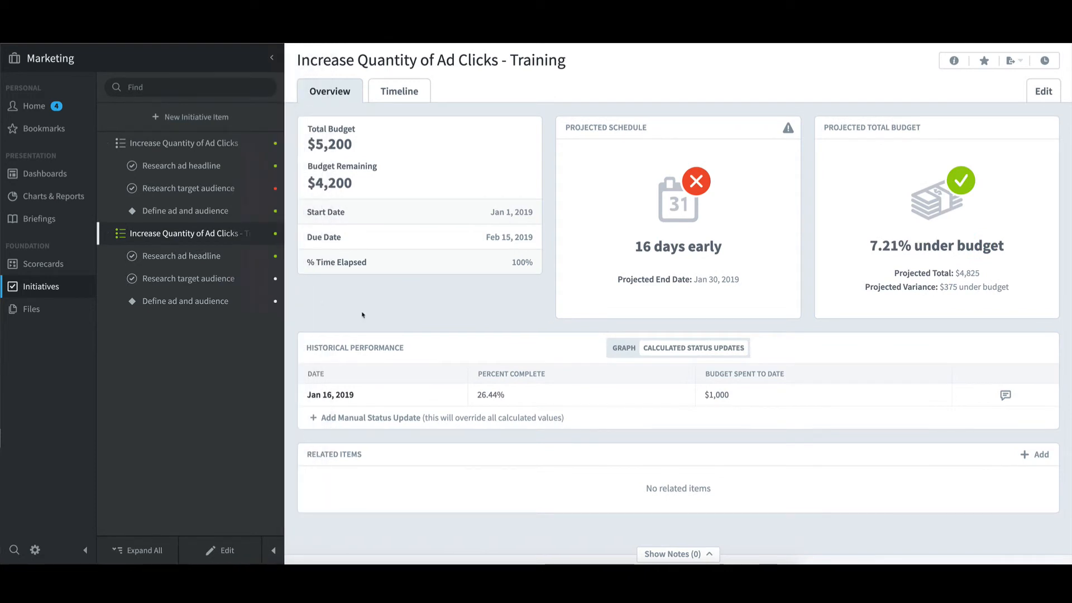
Step: Add the Ad Clicks scorecard item from Marketing's Increase Lead Generation as a related item of the training initiative
click(1040, 459)
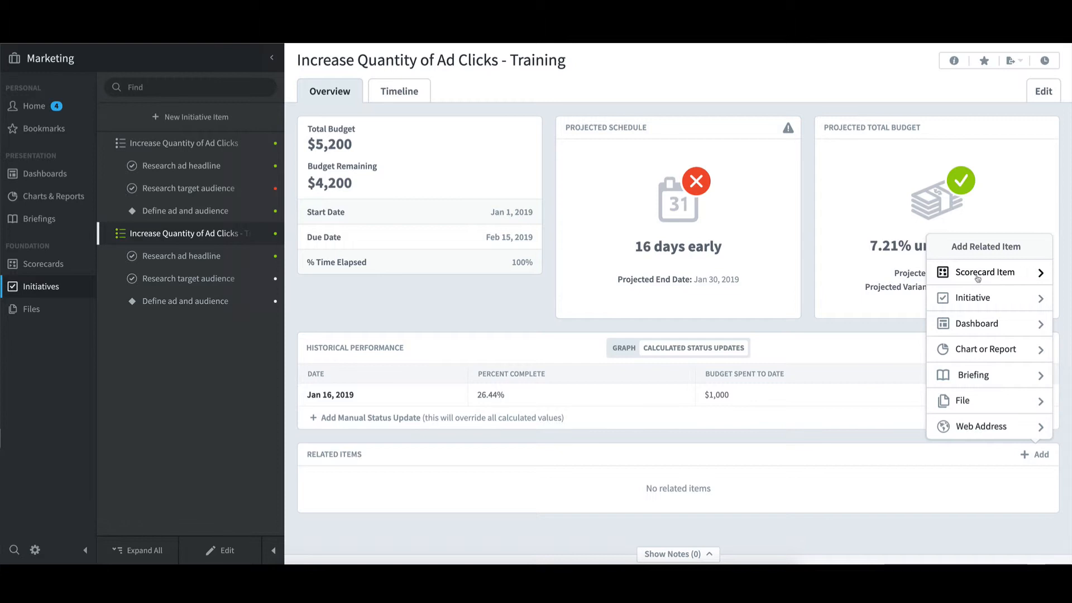
click(977, 276)
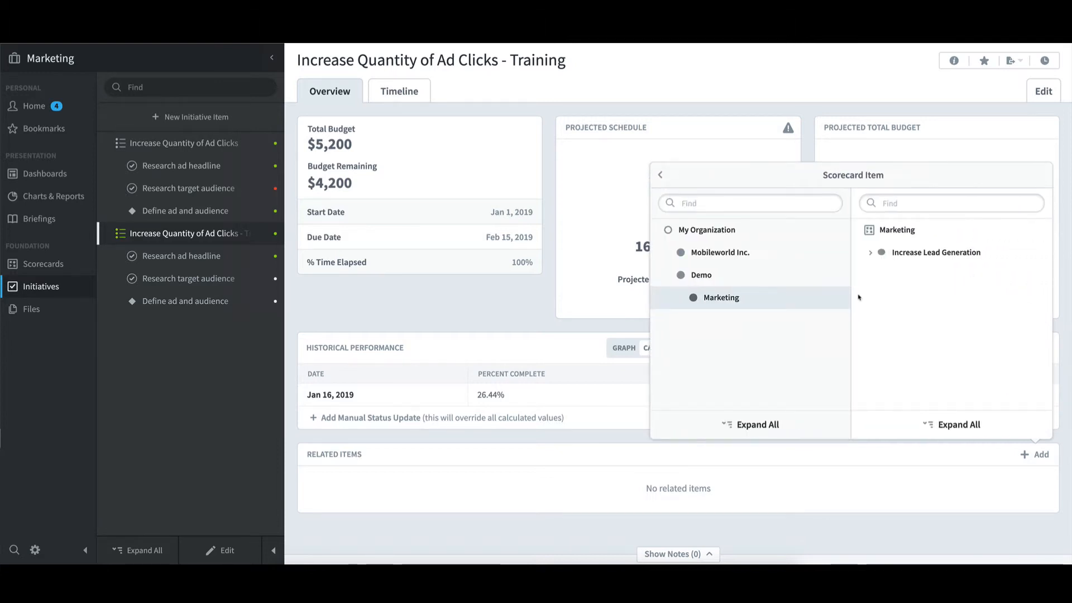
click(870, 254)
mouse_move(939, 279)
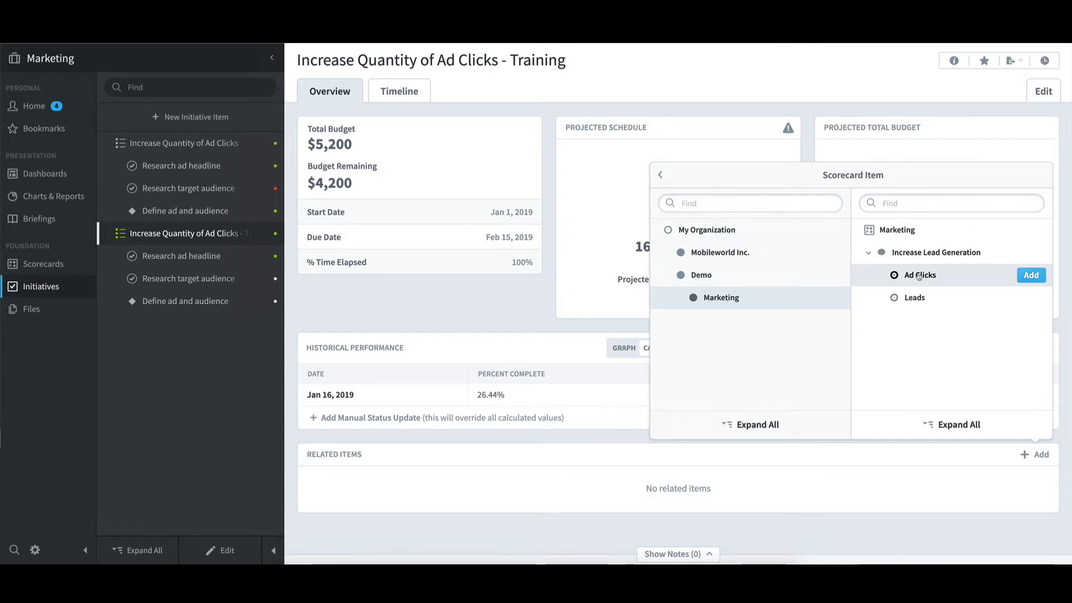
click(1031, 275)
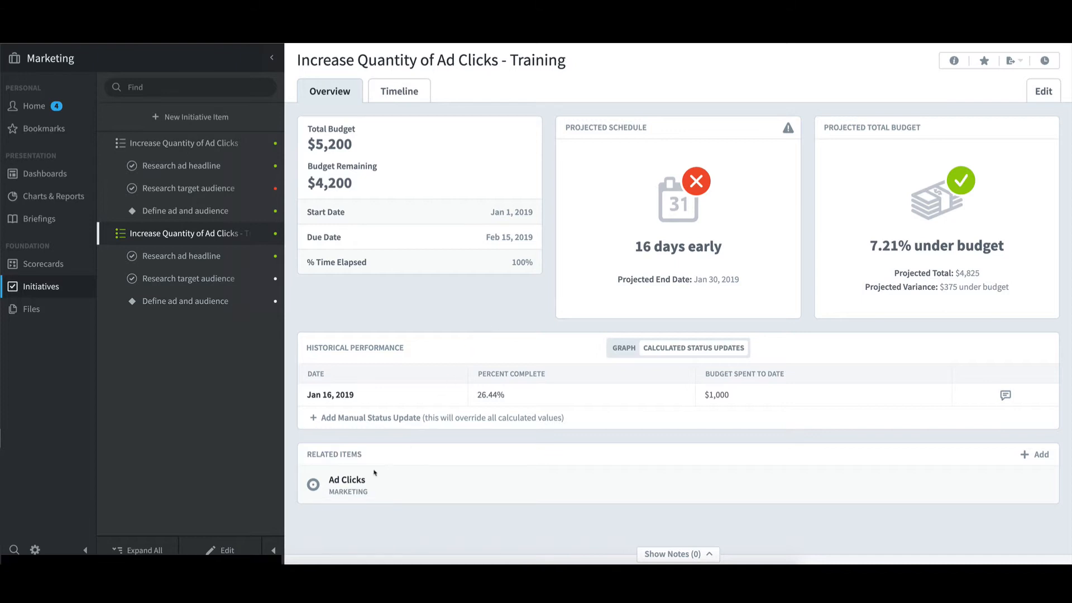
Step: Follow the related-item links to the Ad Clicks scorecard item and back to the training initiative
click(360, 482)
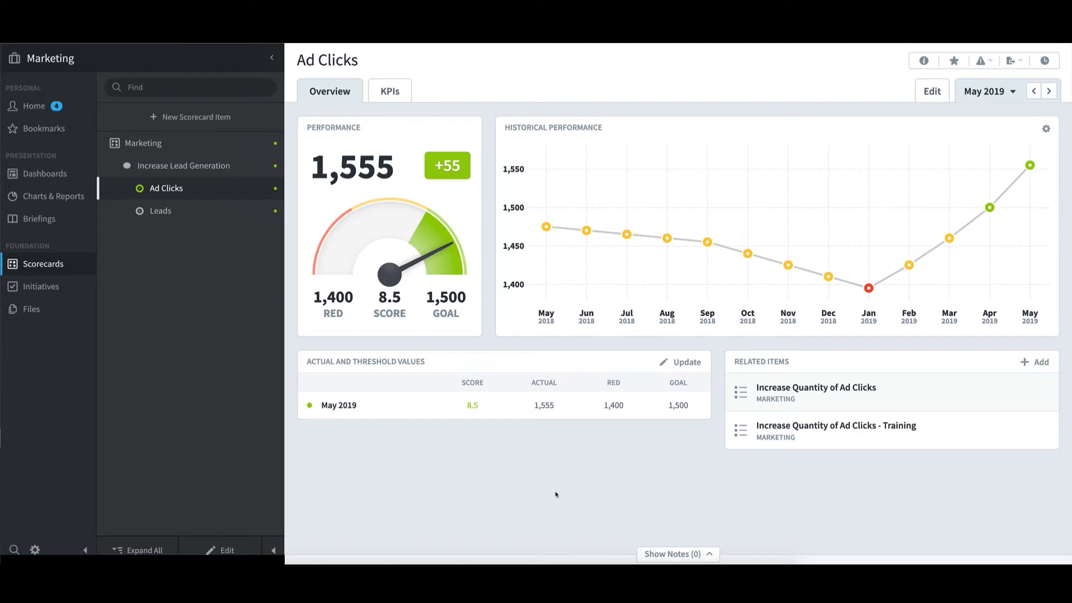
click(779, 439)
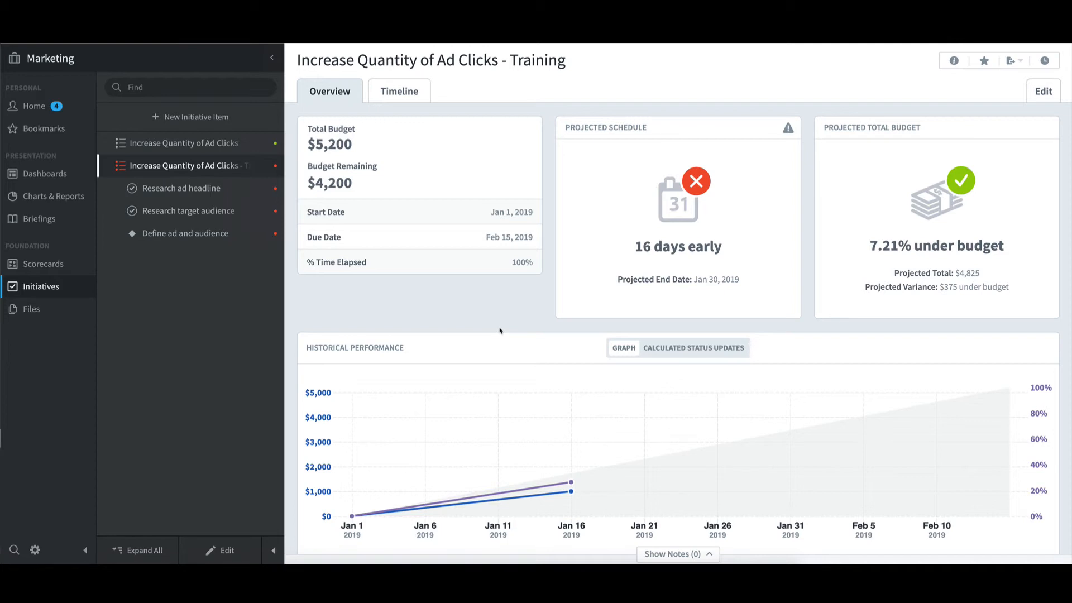
Step: Create a new Marketing dashboard named Training with the Blank starting layout
click(63, 177)
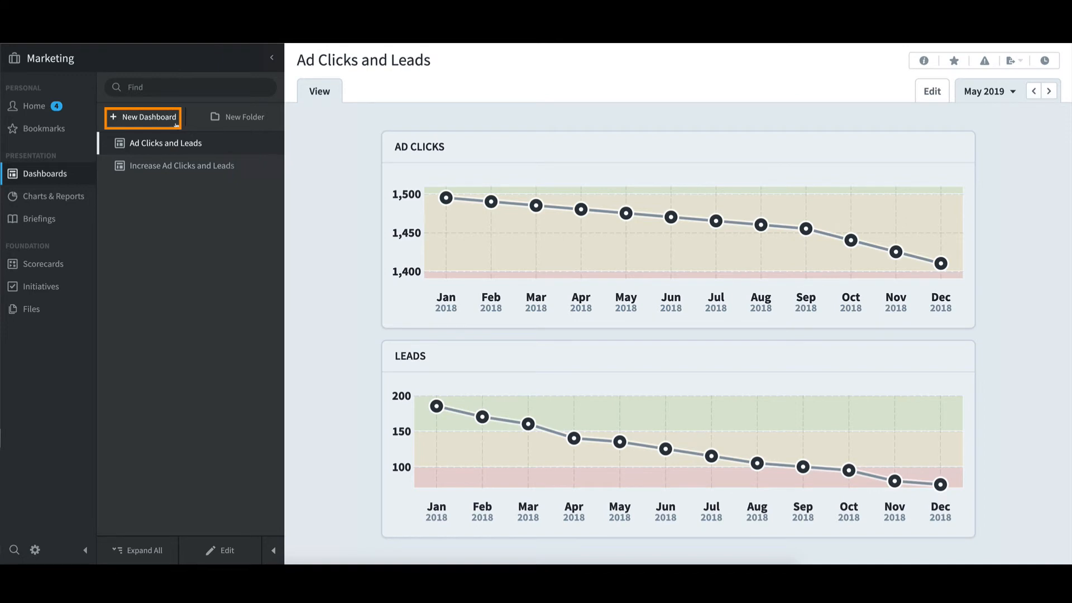
click(176, 119)
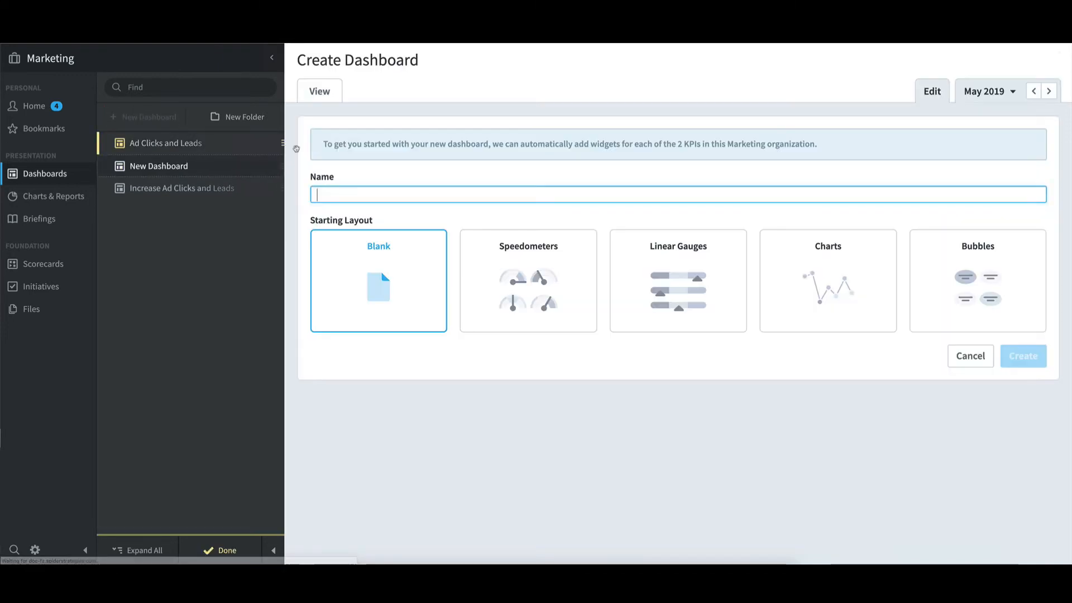
text(Tra)
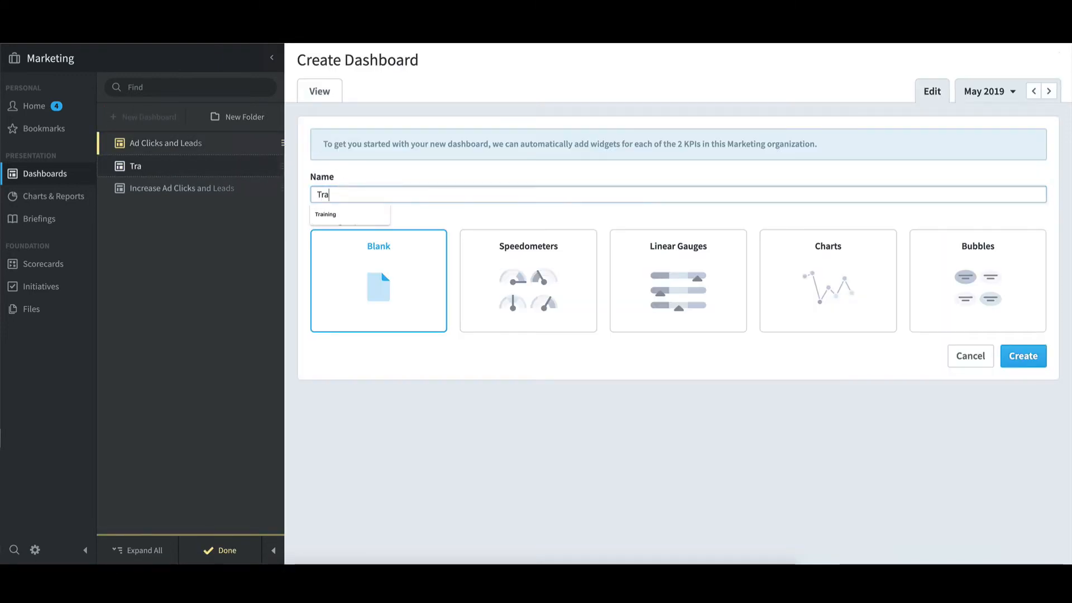
click(352, 215)
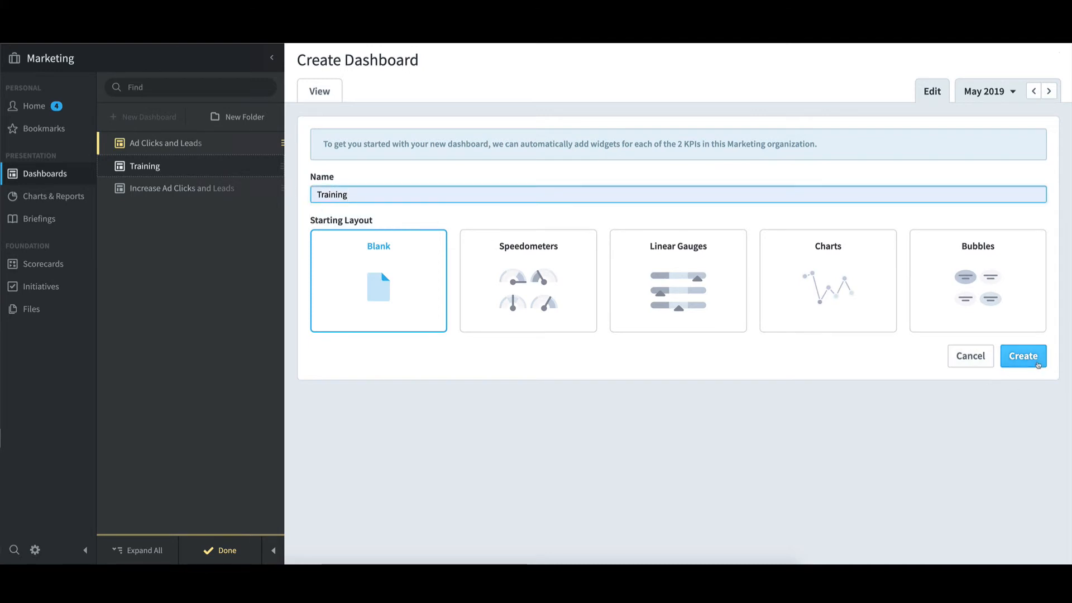
click(1036, 362)
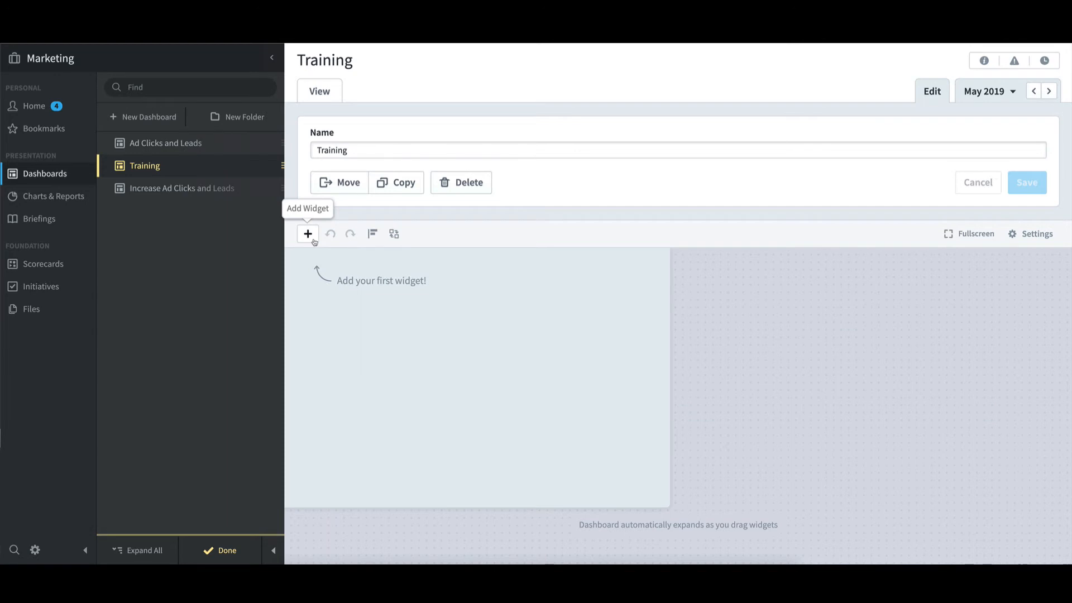
Step: Add speedometer widgets for Ad Clicks and Leads from Increase Lead Generation to the Training dashboard
click(314, 241)
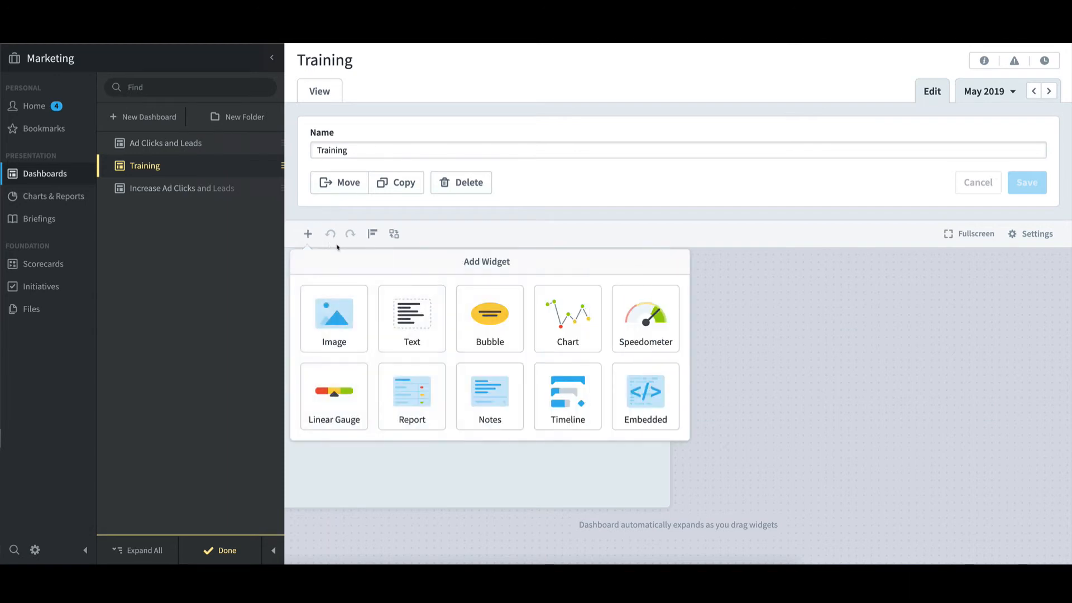
click(650, 325)
click(509, 339)
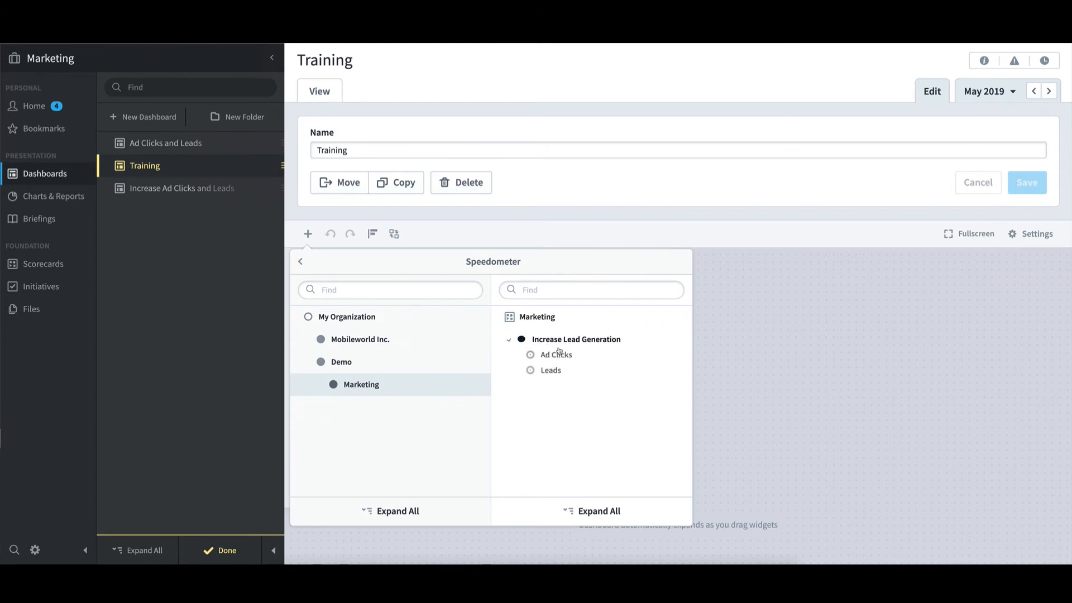
click(589, 362)
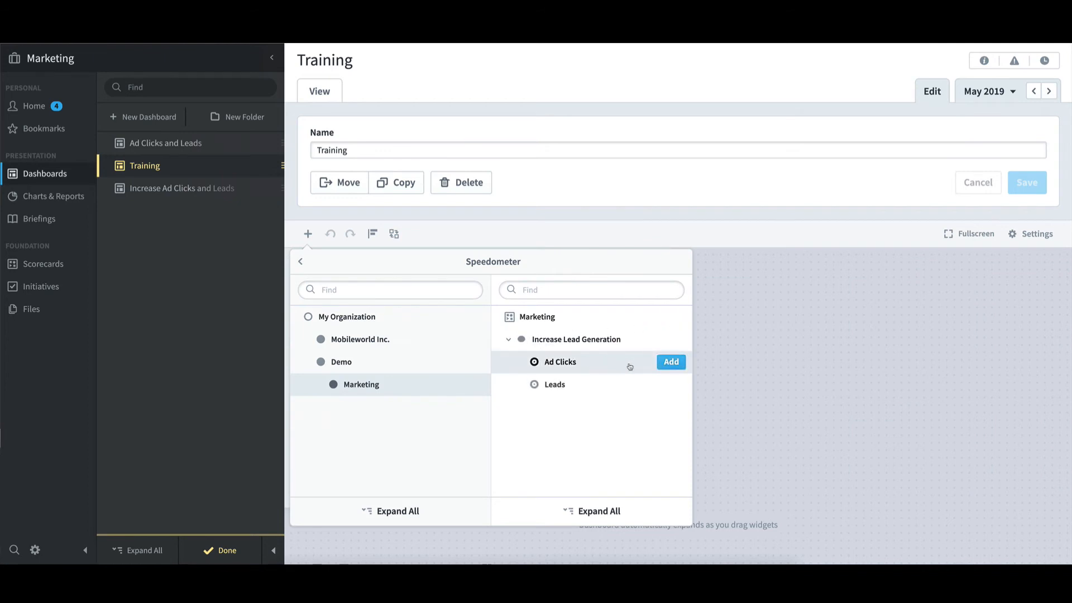
click(666, 384)
click(671, 384)
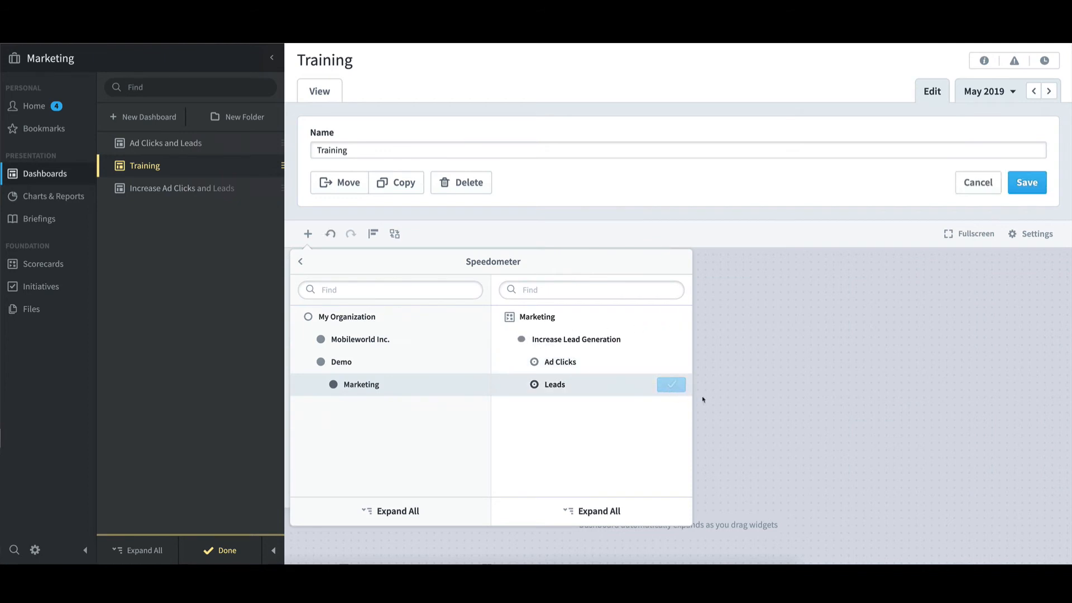
Step: Arrange the Leads speedometer level with and directly beside the Ad Clicks speedometer
click(286, 281)
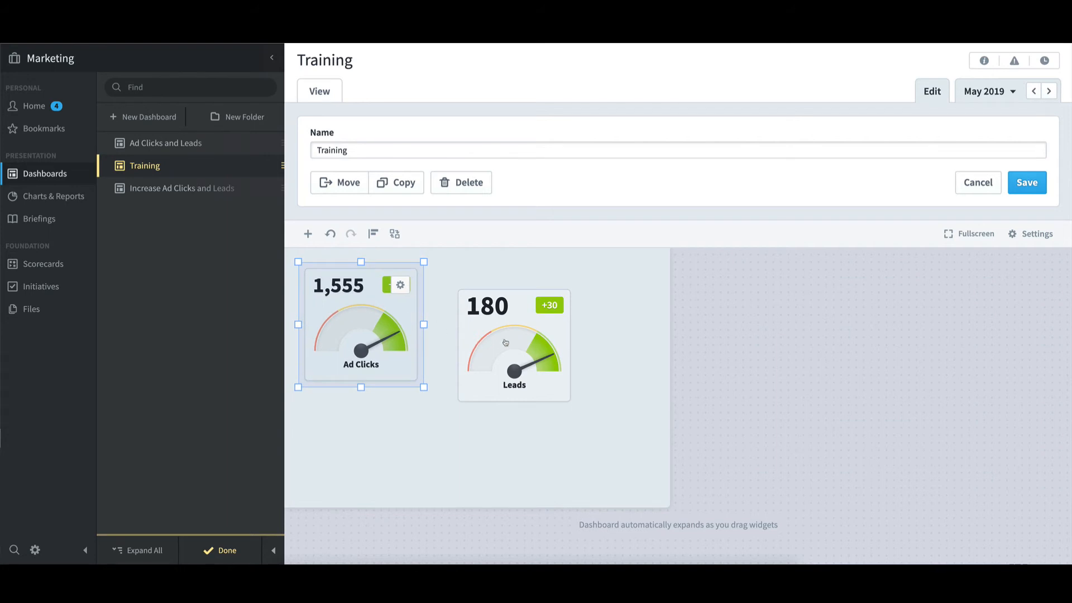
drag(505, 342, 480, 323)
click(480, 410)
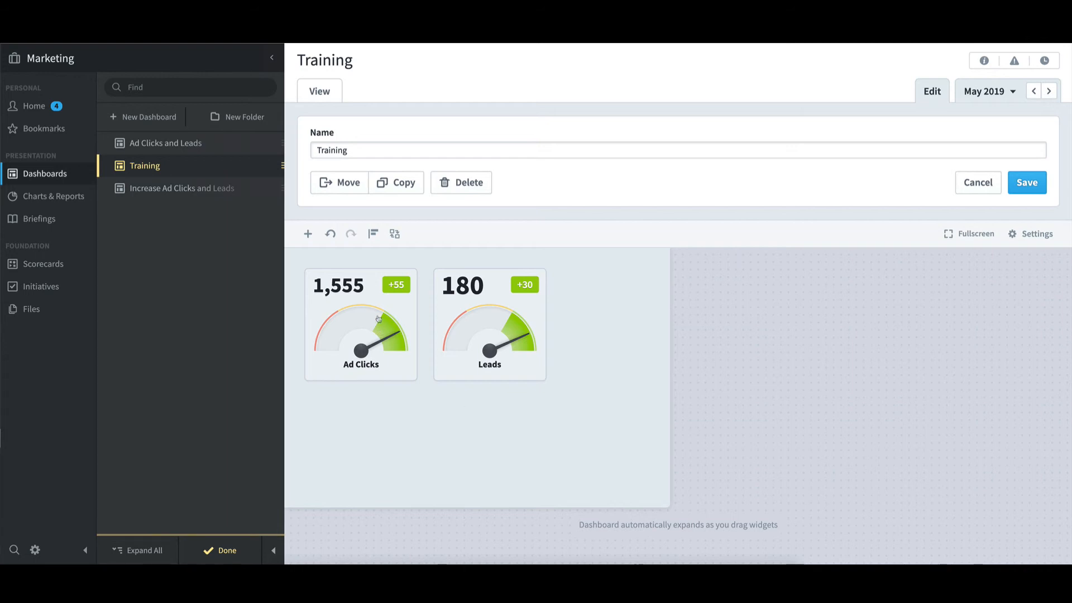
Step: Add a chart widget based on Marketing's Ad Clicks scorecard item to the Training dashboard
click(308, 234)
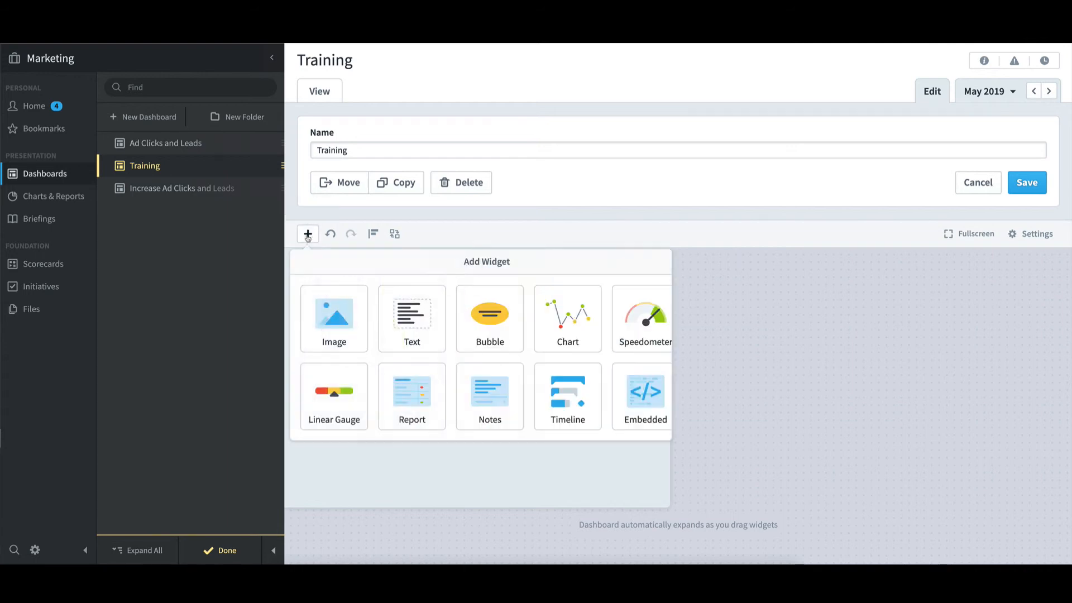
click(584, 332)
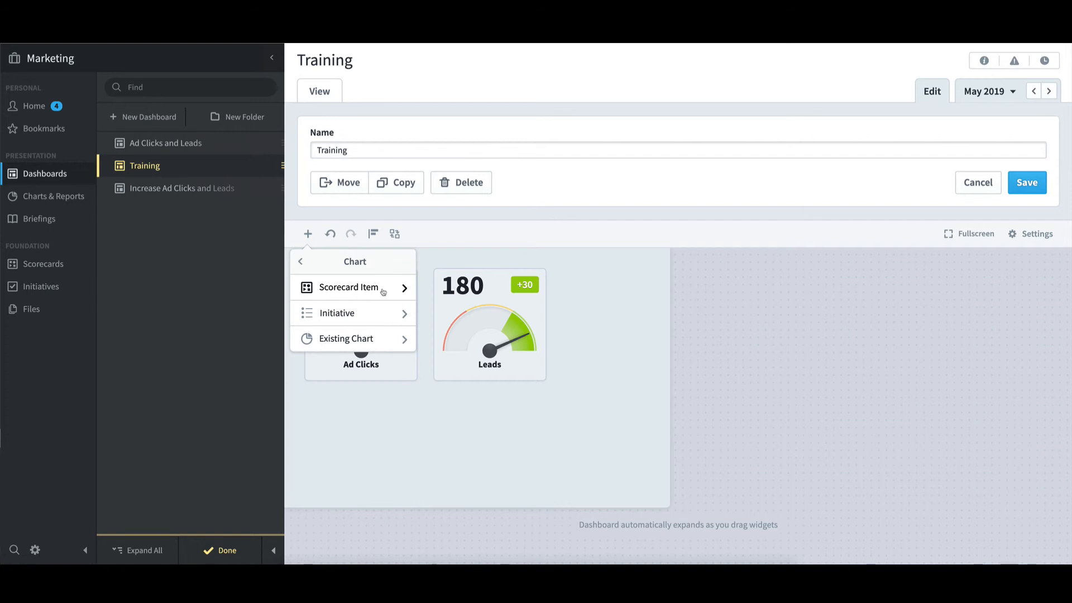
click(383, 288)
click(509, 339)
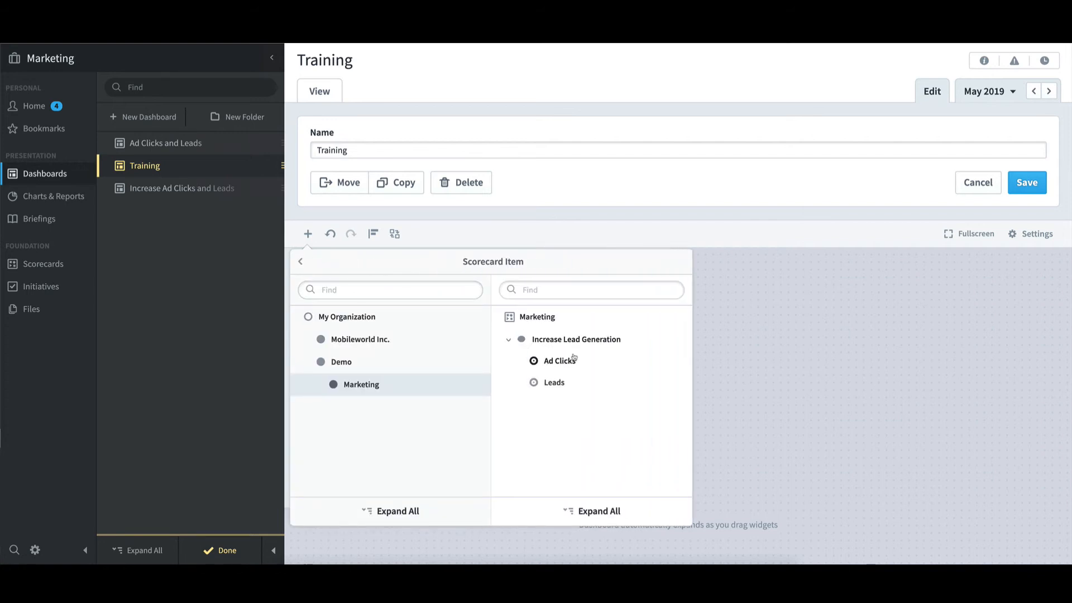
mouse_move(636, 361)
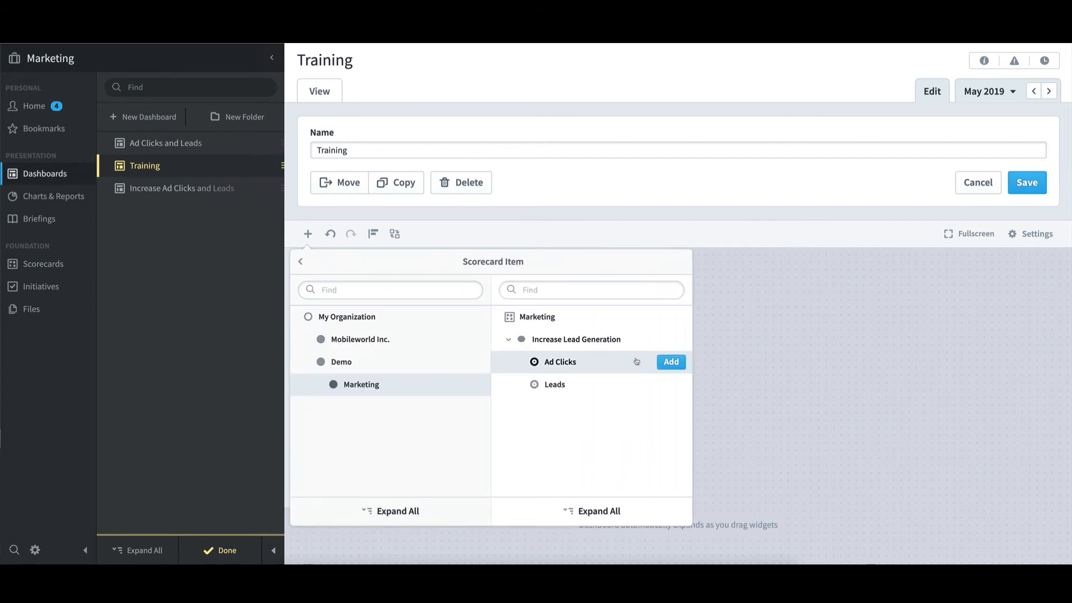
click(671, 363)
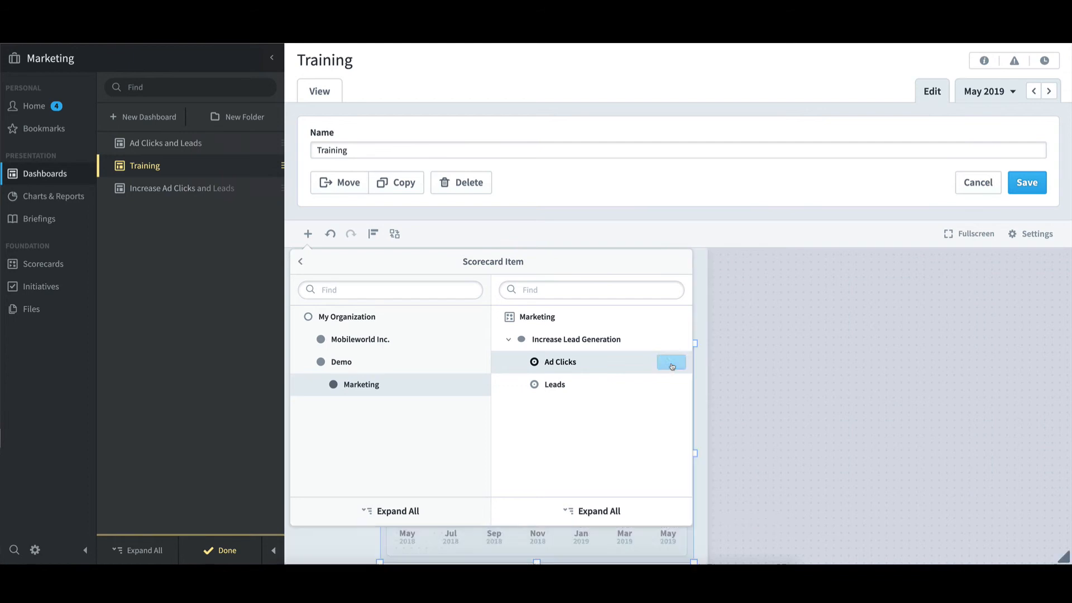
Step: Move the Ad Clicks chart to the right of the Leads speedometer and shorten it to the speedometers' height
click(645, 540)
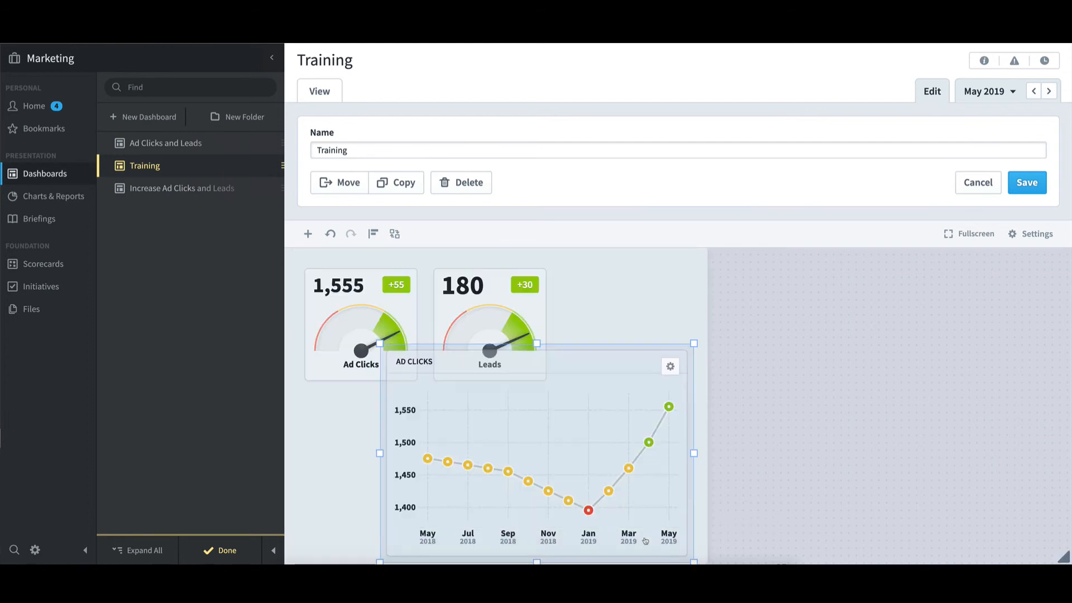
drag(642, 539, 813, 448)
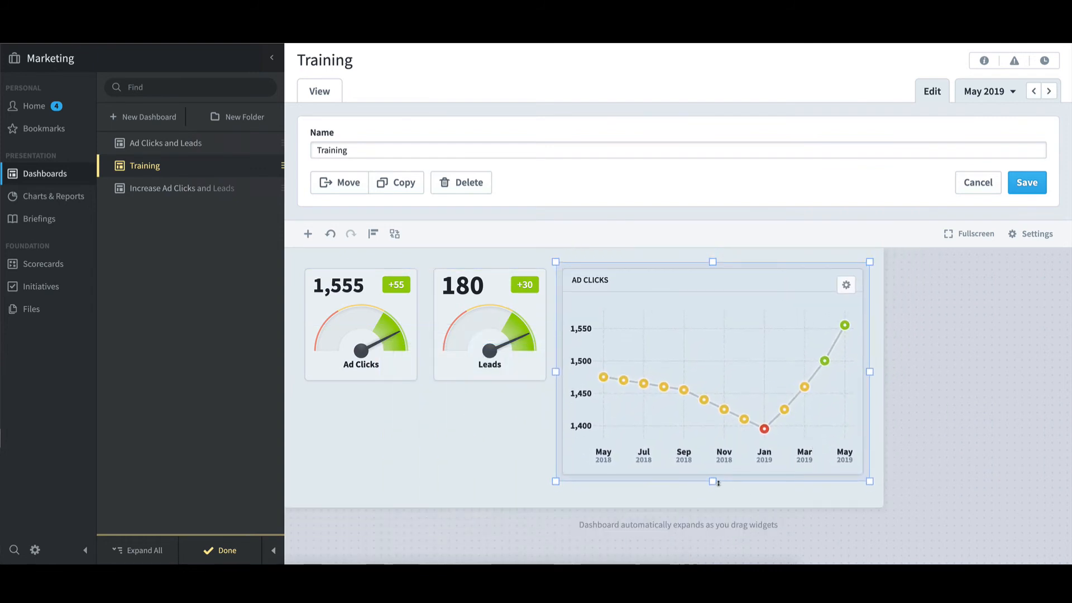
drag(718, 483, 729, 386)
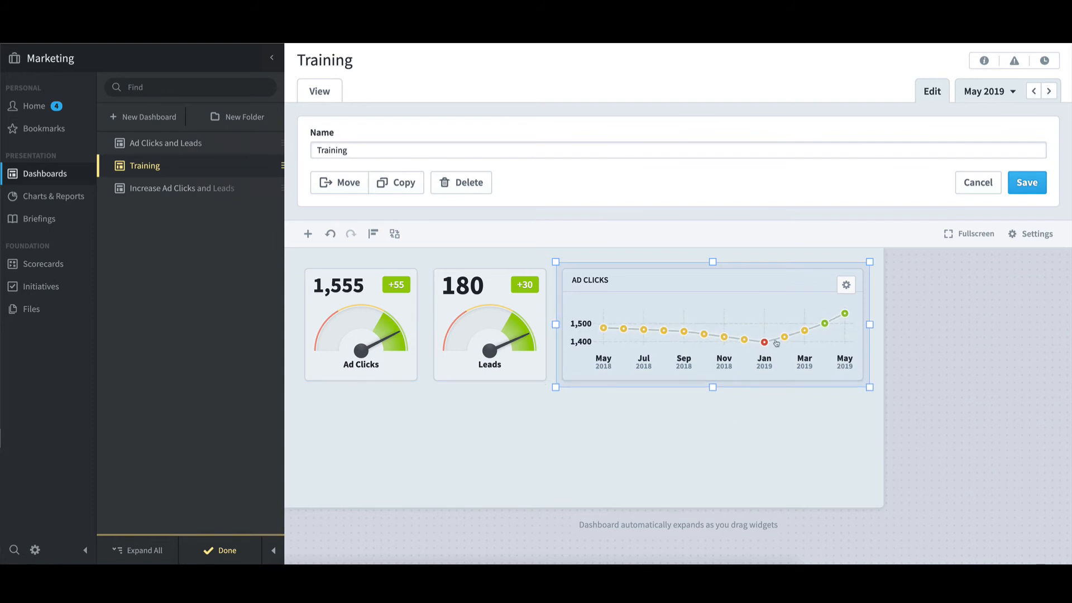
Step: Add Leads (Actual Value) as a second series to the Ad Clicks chart and put its axis on the right
click(846, 286)
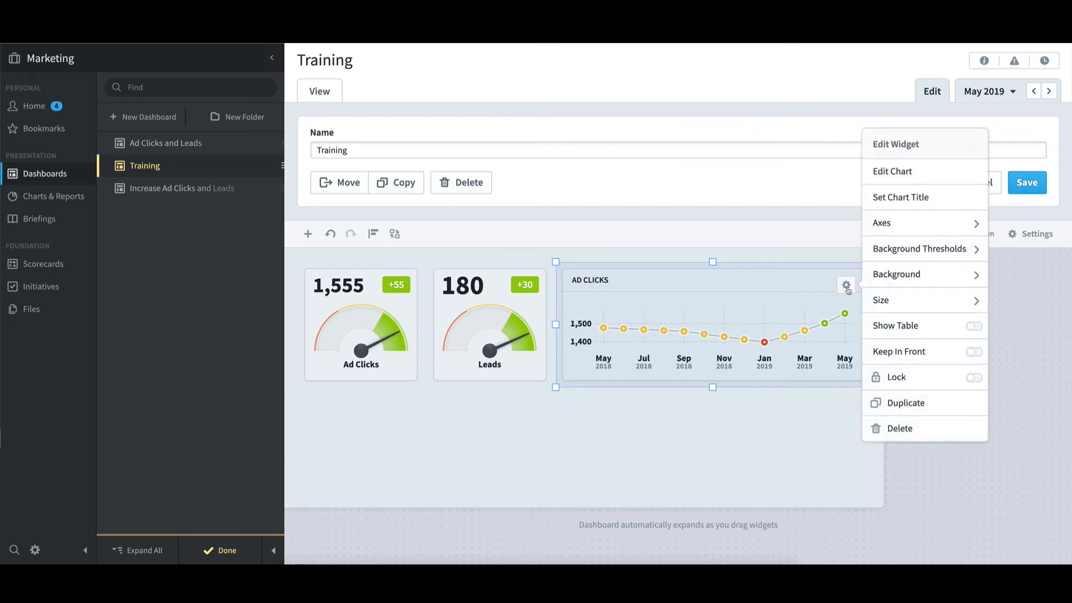
click(899, 171)
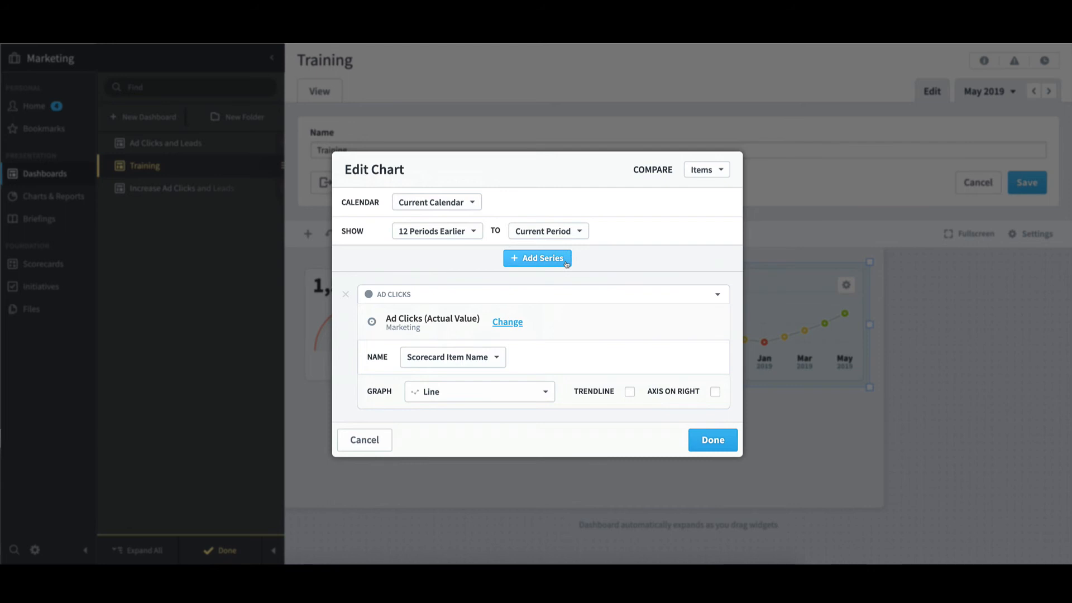
click(565, 262)
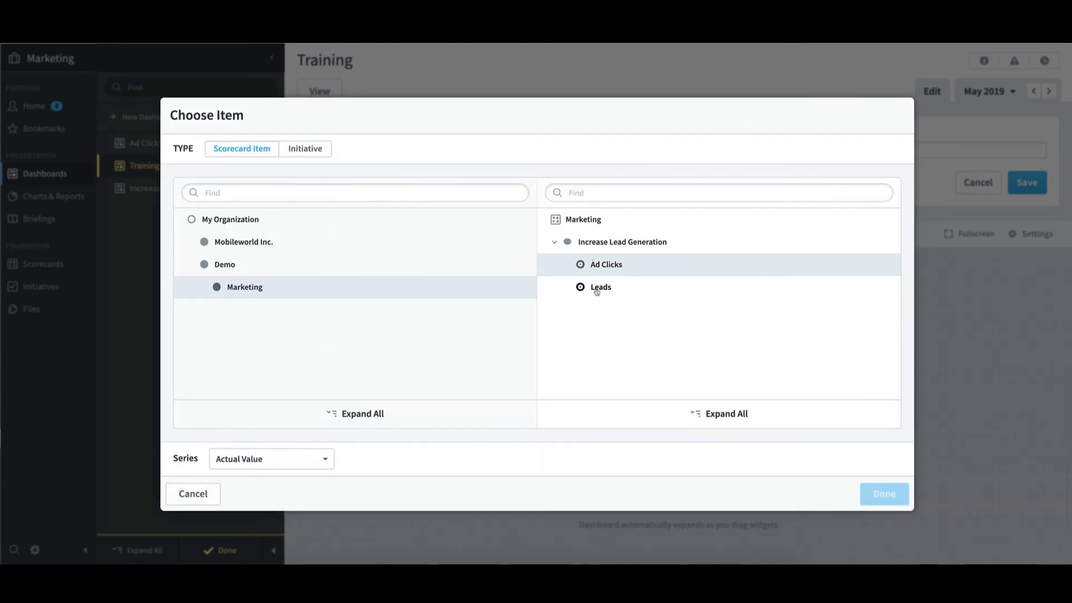
click(597, 291)
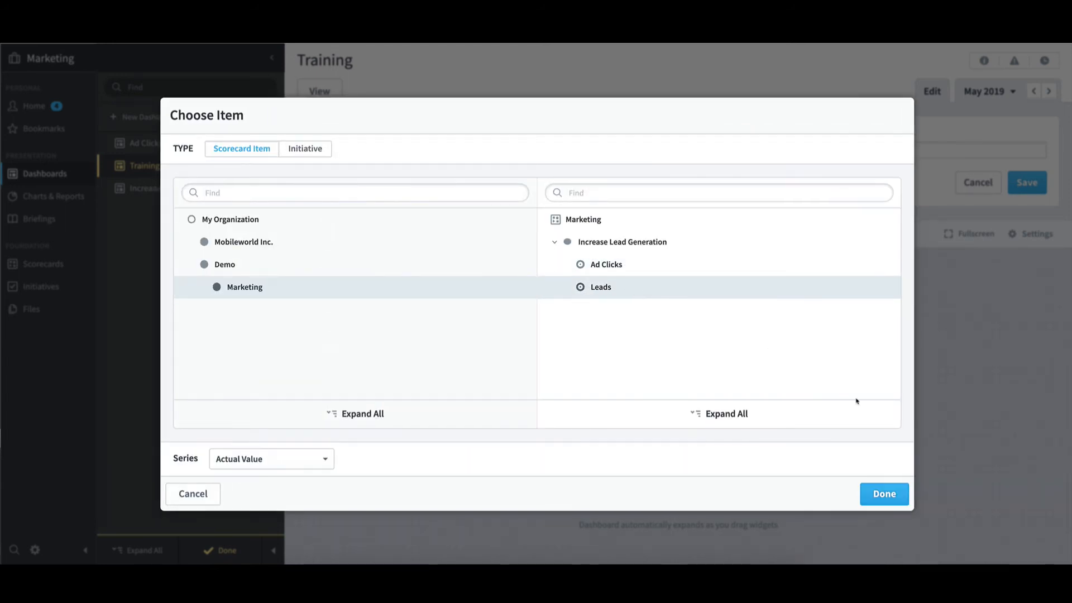
click(894, 495)
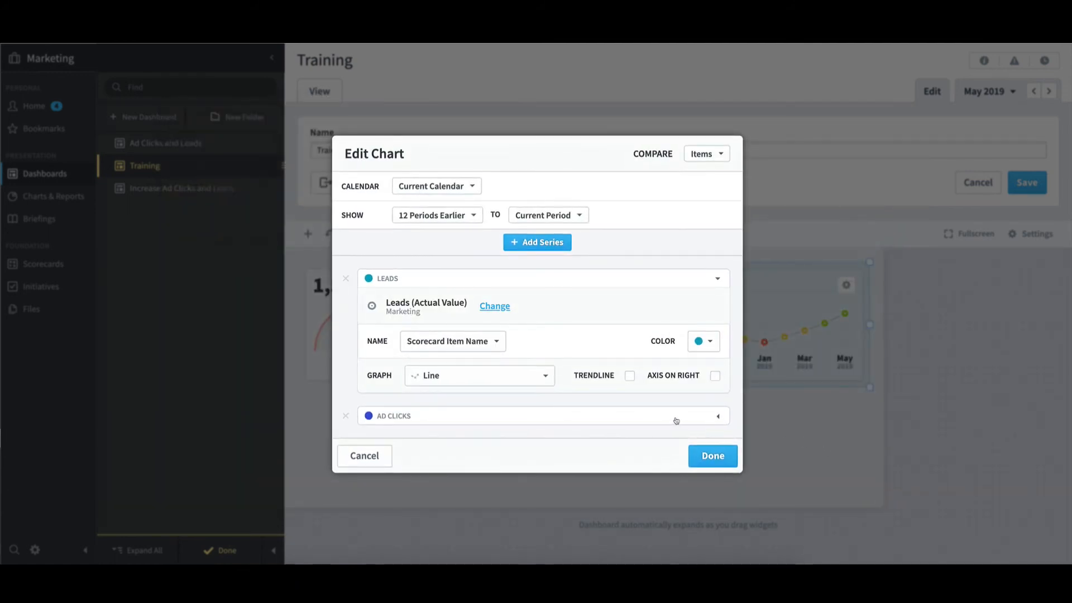
click(715, 378)
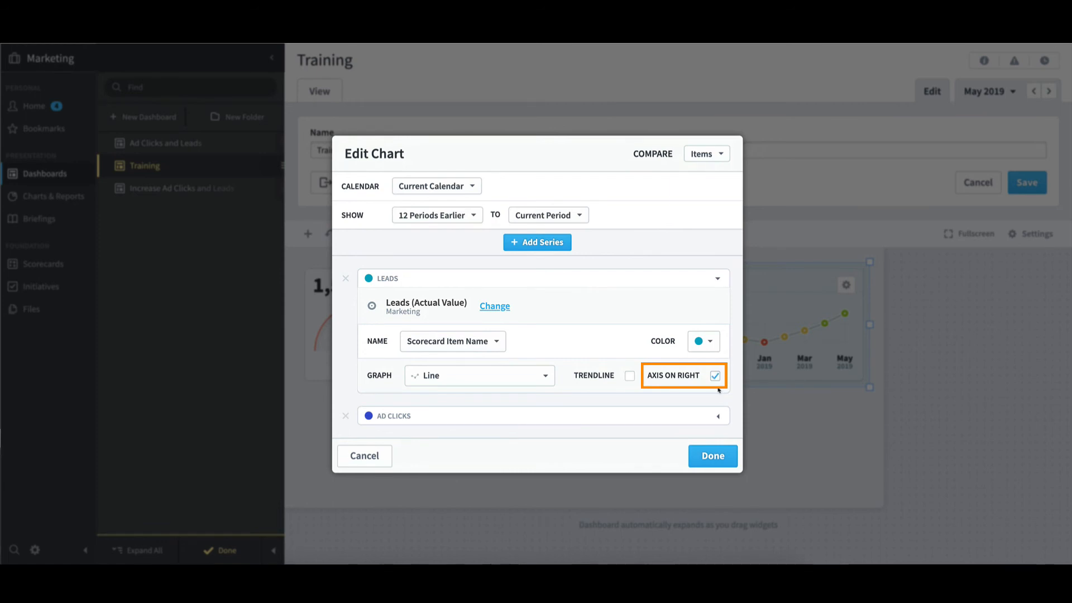
click(720, 458)
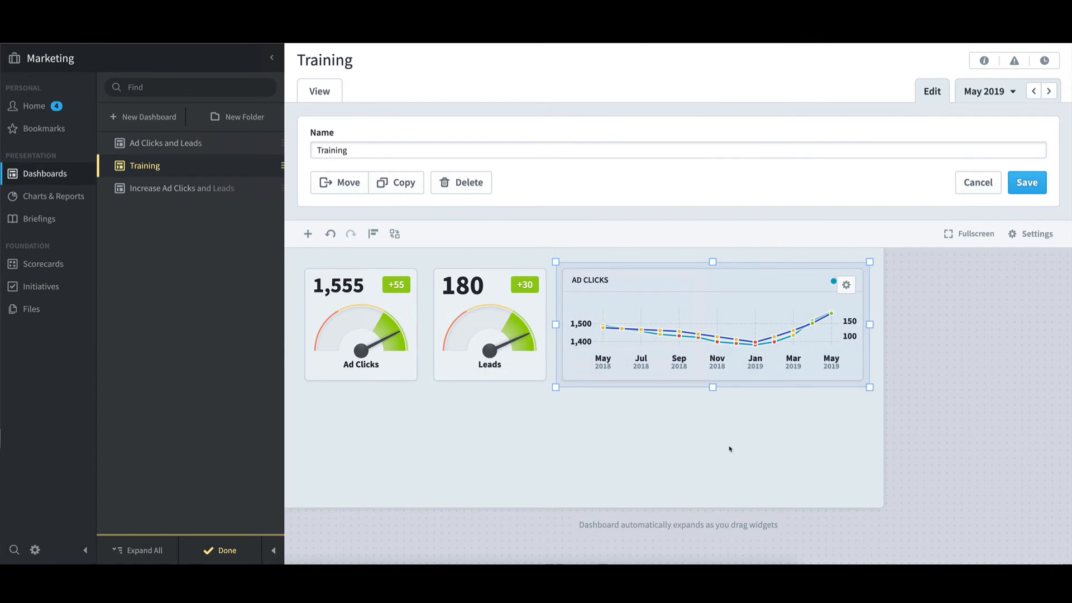
Step: Add chart widgets for the Research ad headline and Research target audience tasks of Marketing's Increase Quantity of Ad Clicks initiative
click(308, 234)
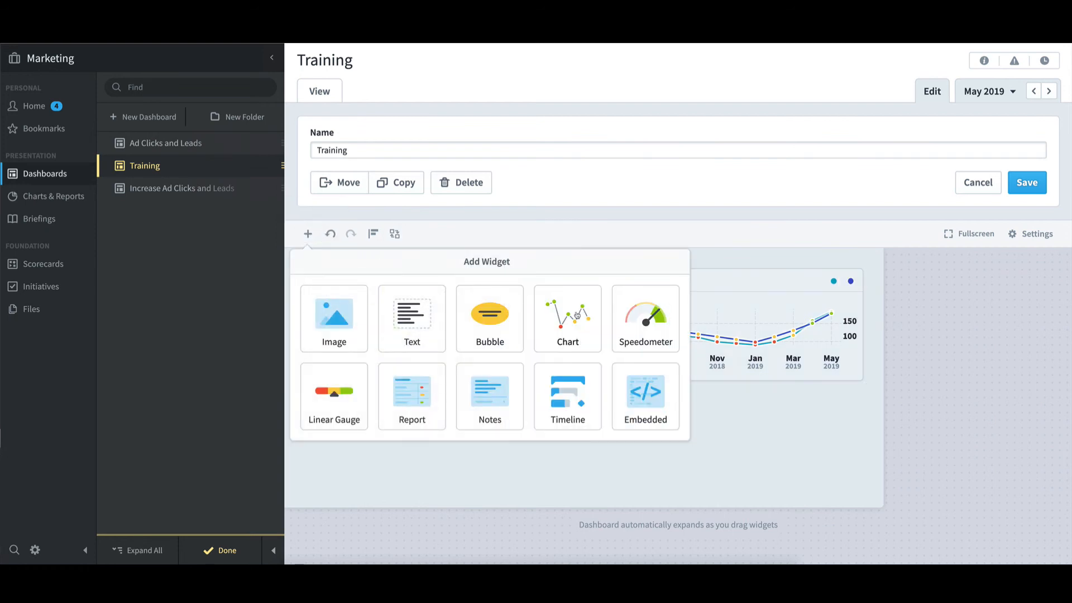
click(577, 316)
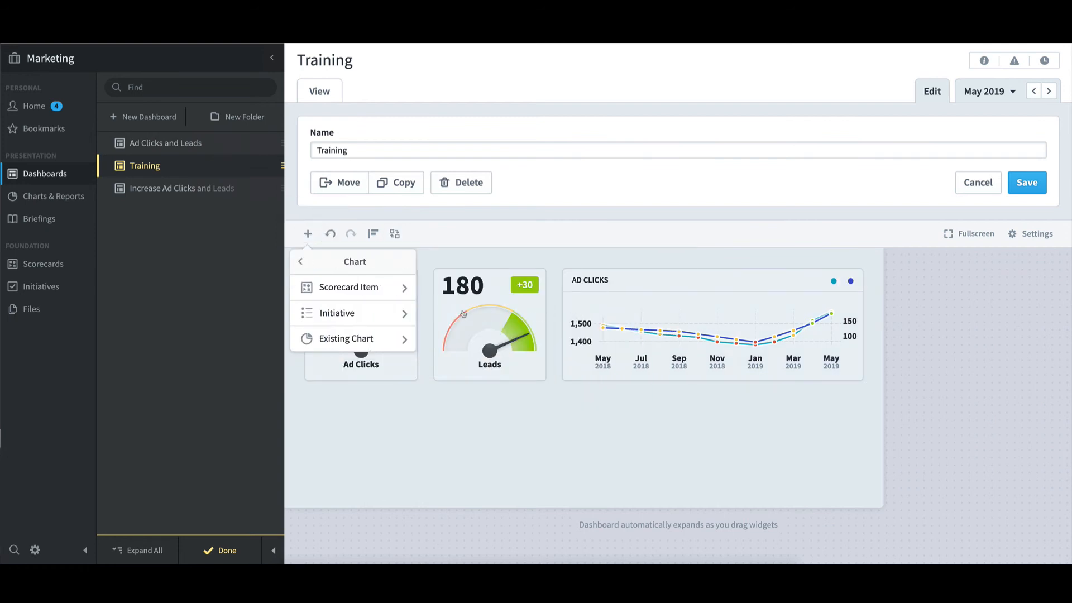
click(360, 314)
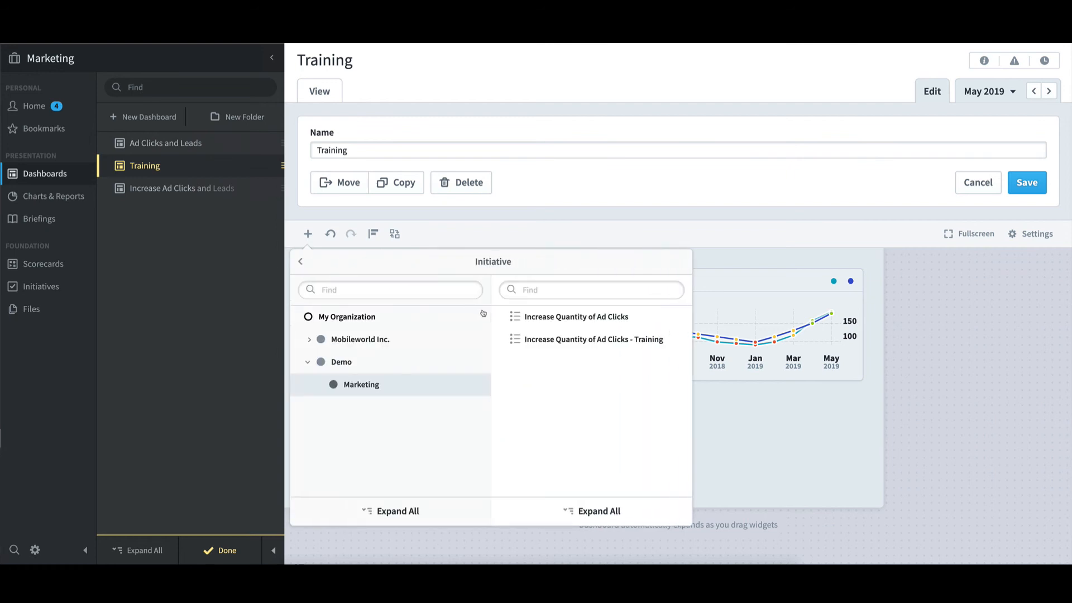
click(503, 317)
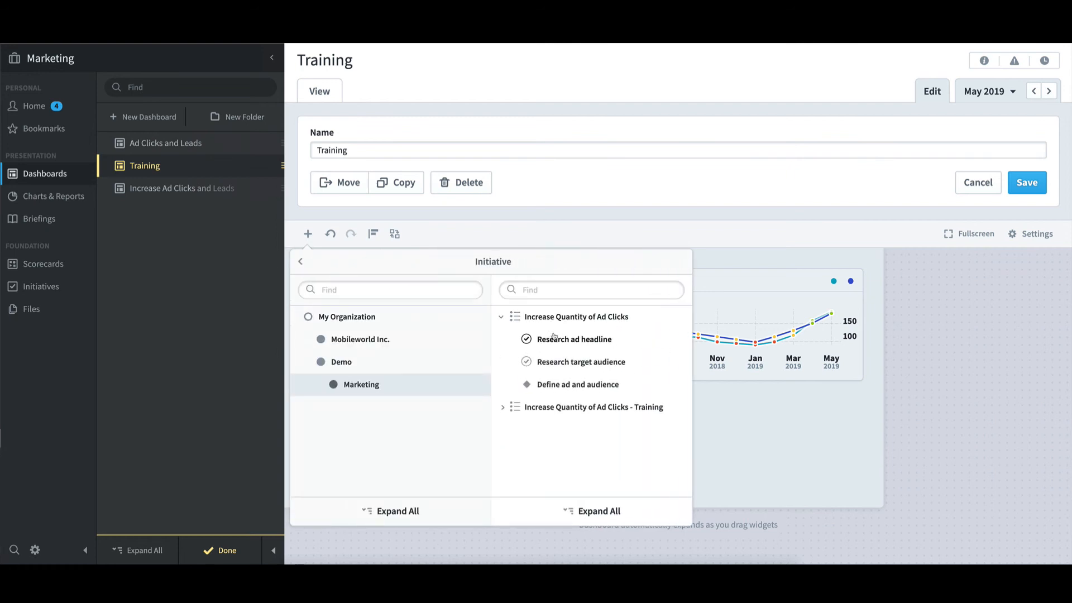
click(671, 339)
click(672, 363)
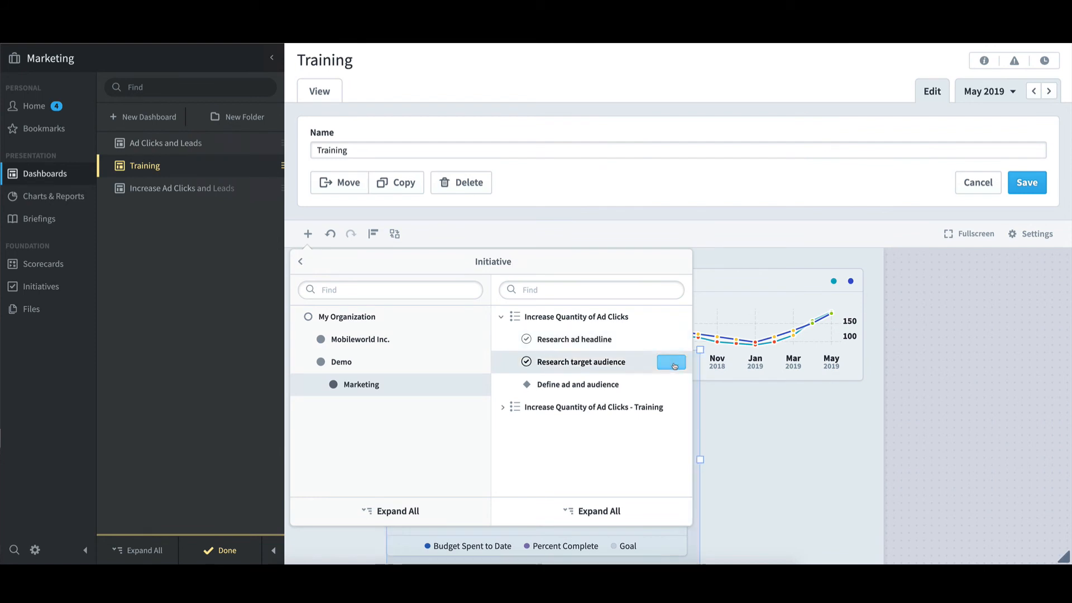
Step: Place the Research Target Audience chart under the Ad Clicks chart and the Research Ad Headline chart under the speedometers, narrowed to their combined width
click(746, 432)
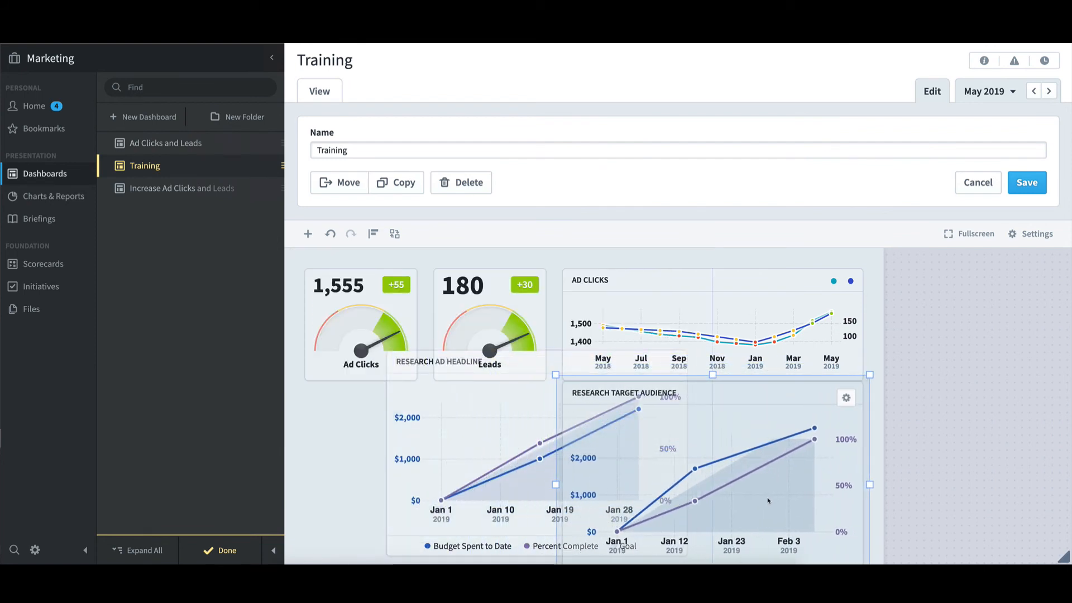
drag(565, 505, 412, 527)
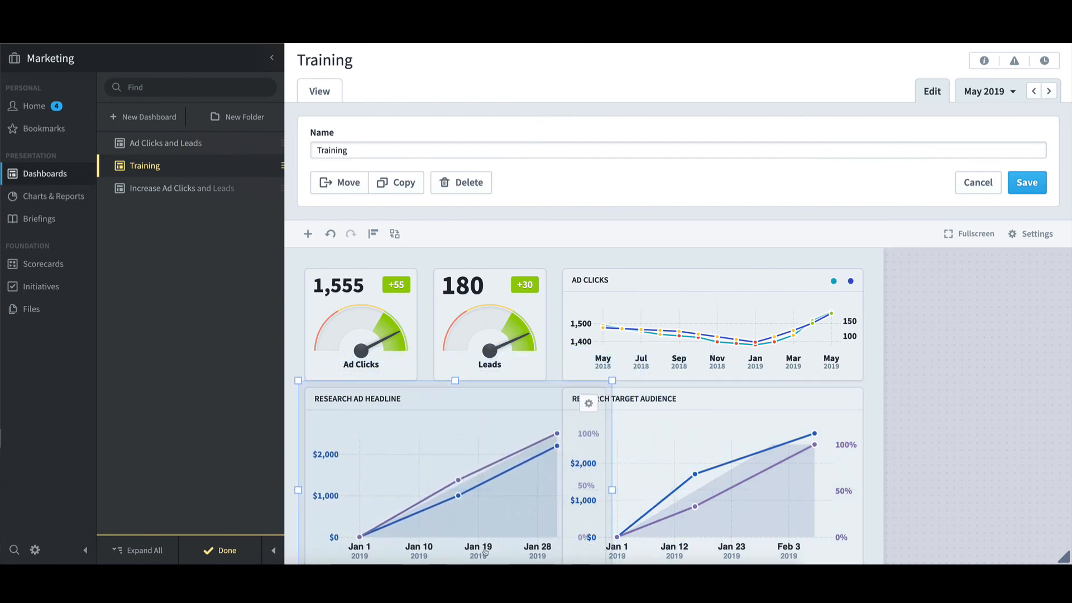
drag(611, 490, 558, 490)
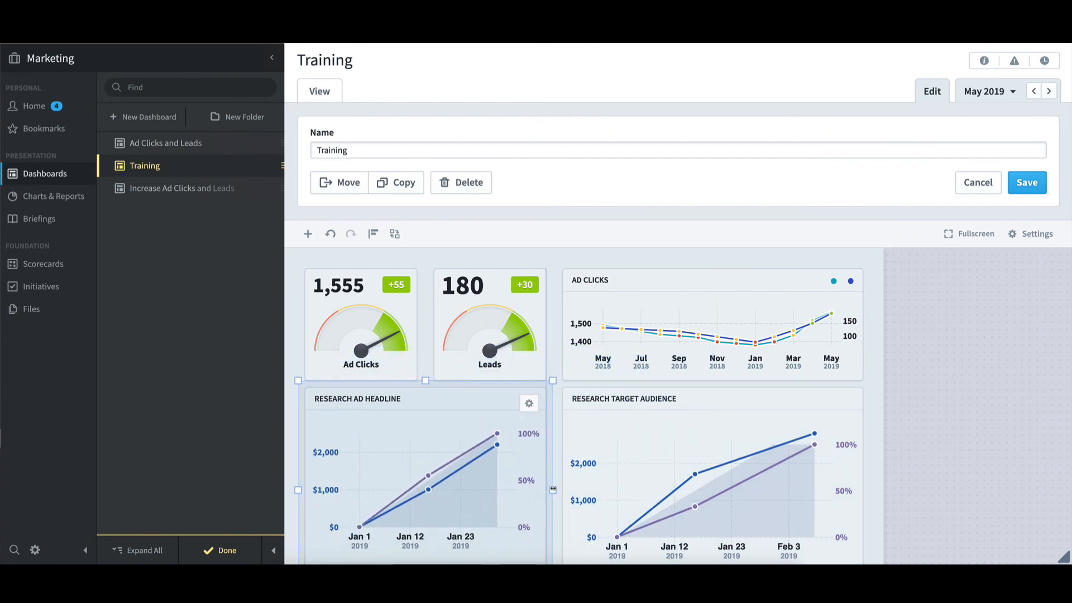
click(976, 443)
Step: Add a timeline widget for Marketing's whole Increase Quantity of Ad Clicks initiative to the Training dashboard
scroll(974, 444, down, 1)
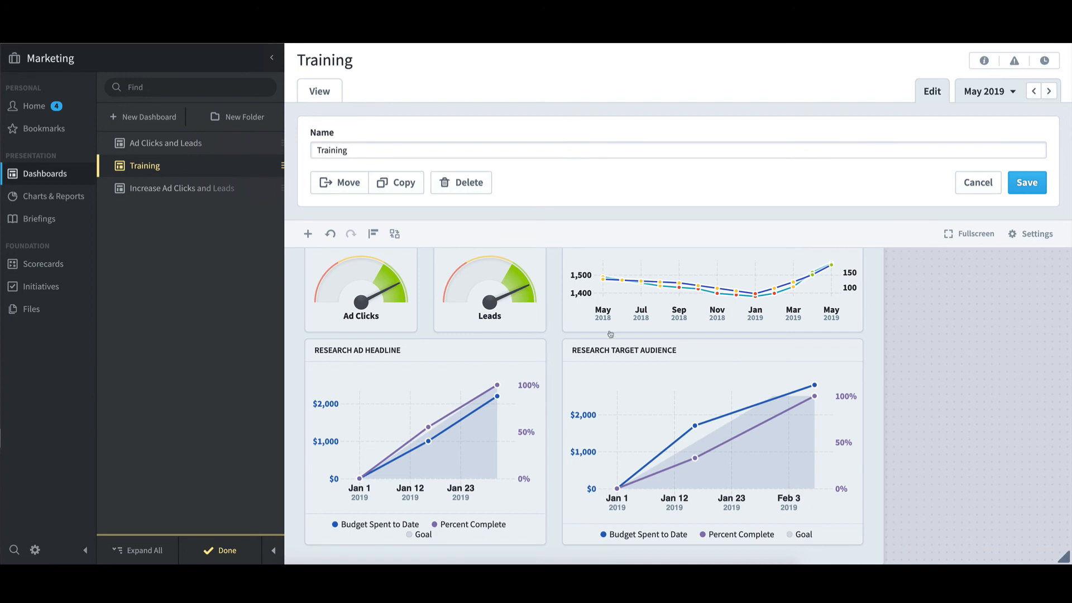
click(308, 234)
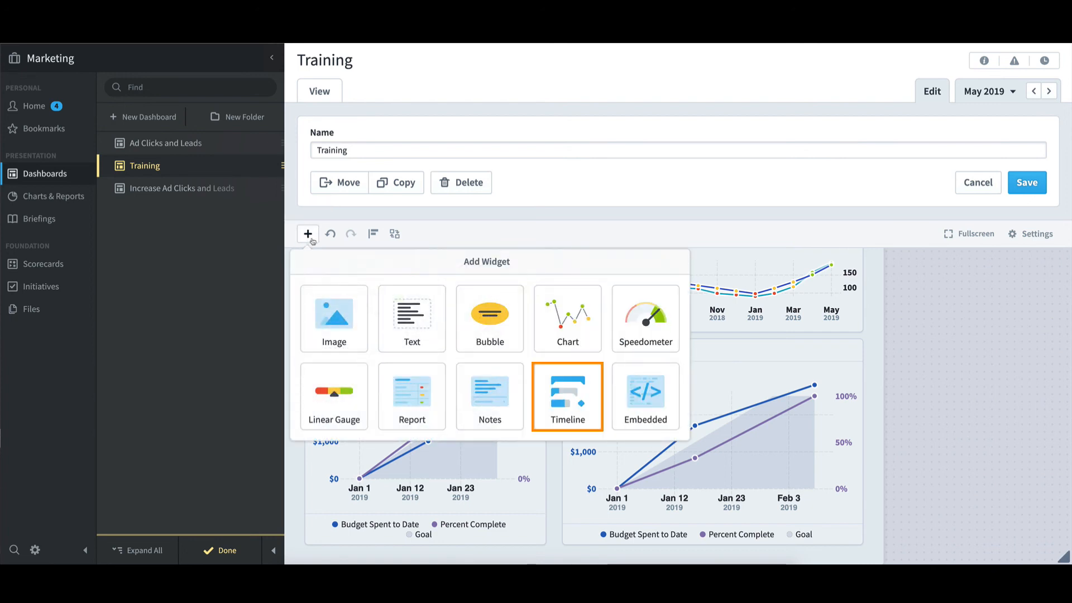
click(586, 392)
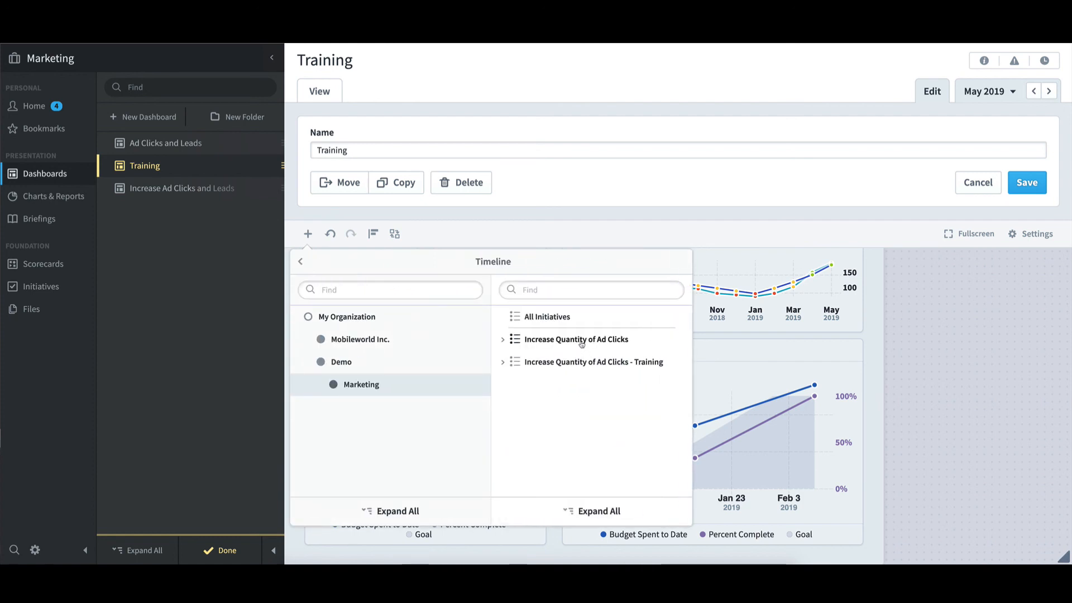
click(580, 341)
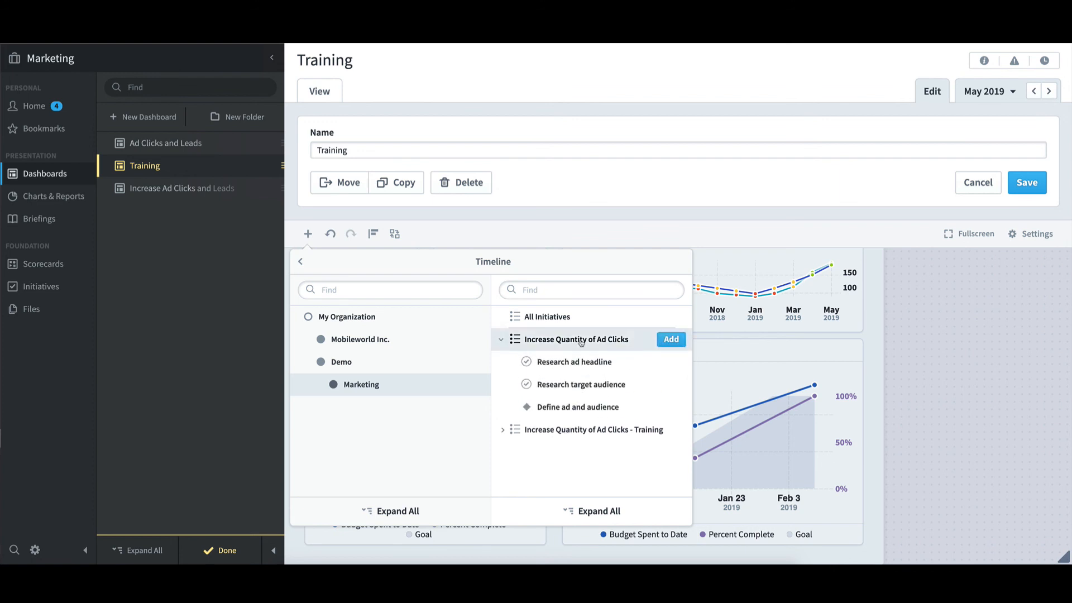
click(671, 340)
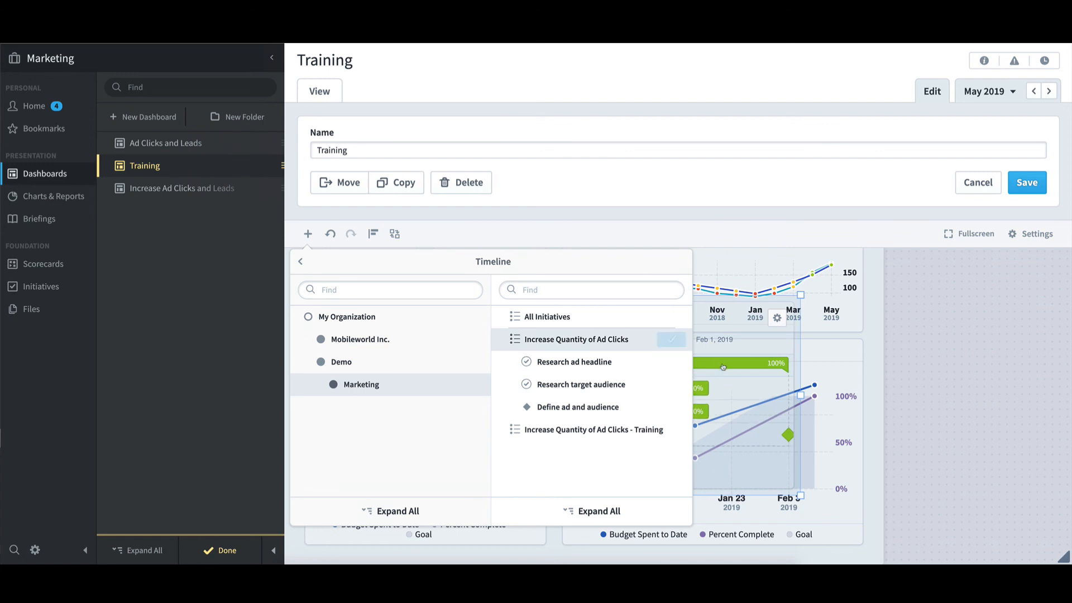
Step: Place the timeline below the two research charts, widened to their combined width, and save the dashboard to finish editing
drag(666, 383, 588, 425)
drag(719, 451, 865, 446)
click(878, 438)
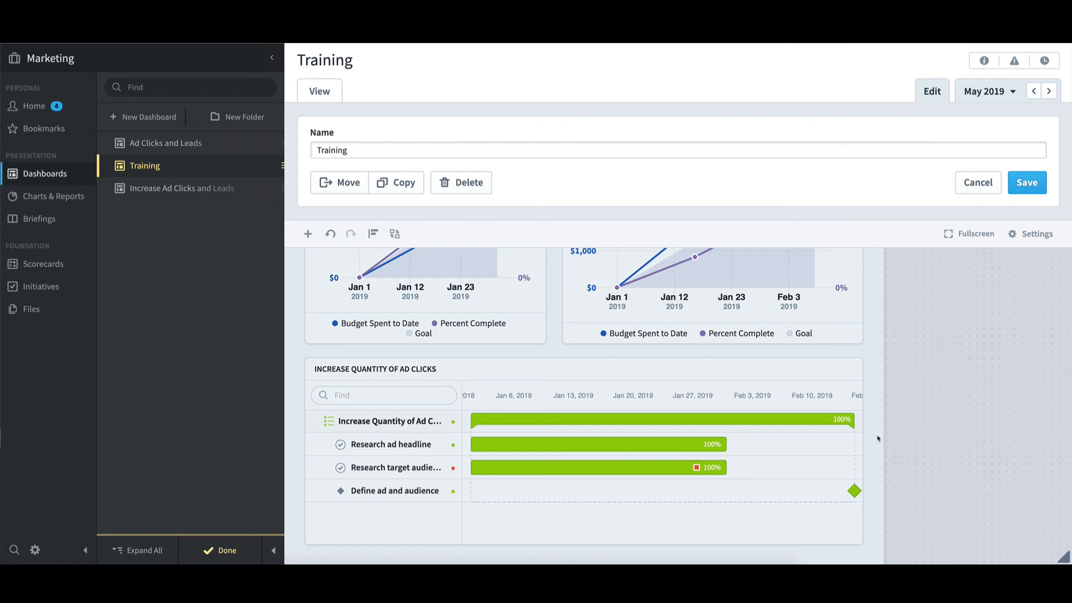
click(1034, 185)
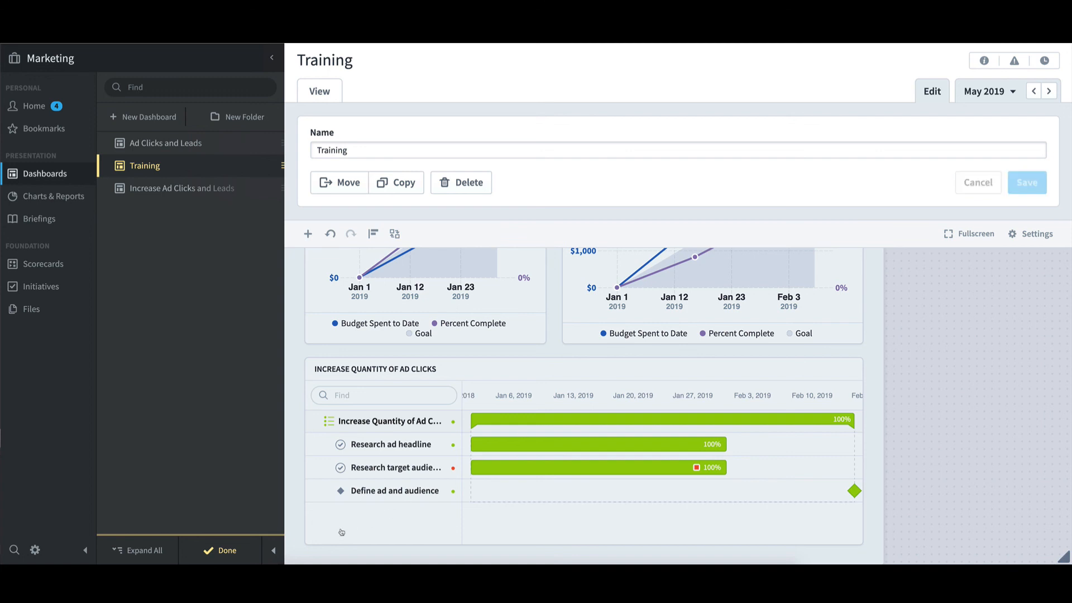
click(223, 551)
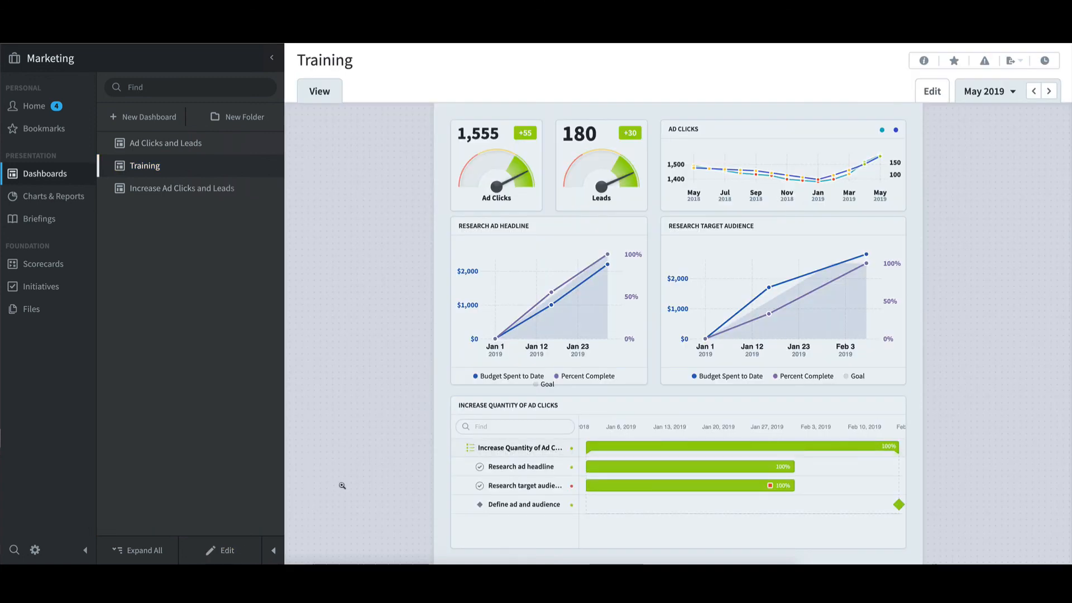